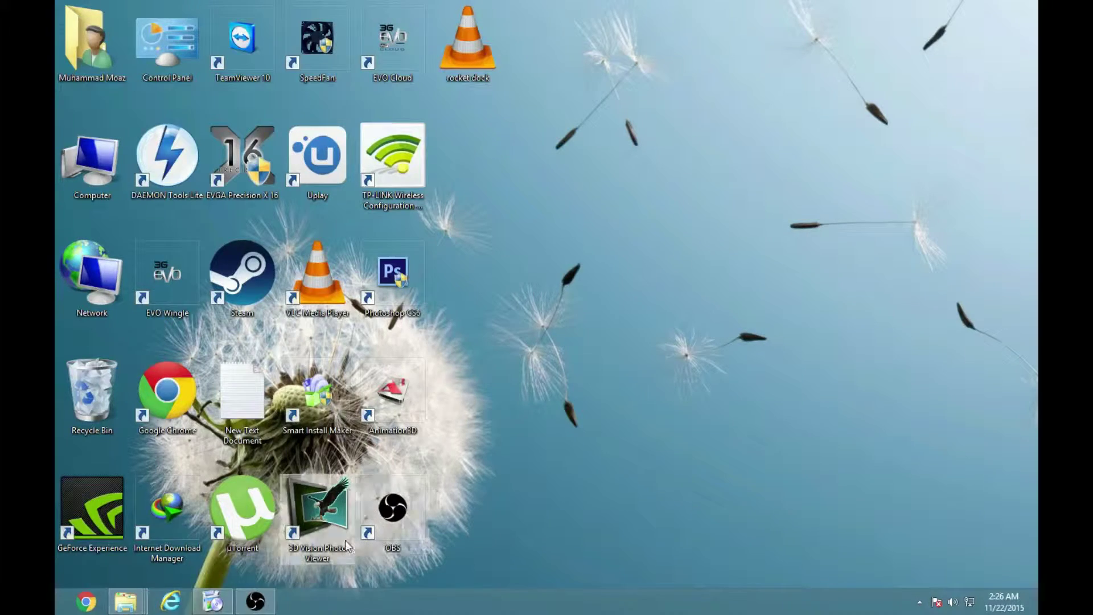
{"action": "left_click", "coordinate": [213, 601]}
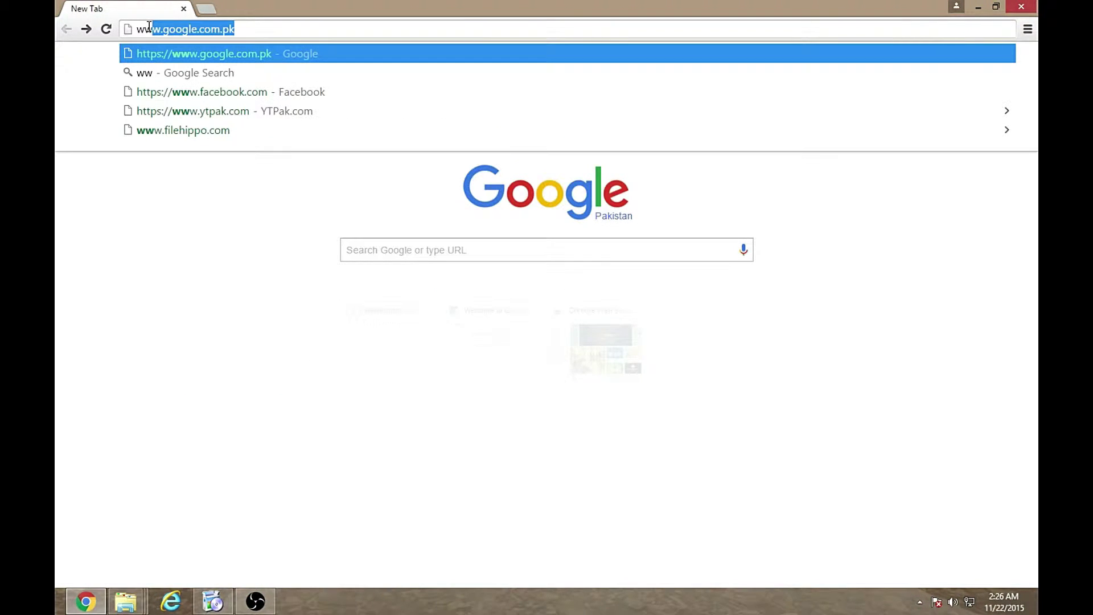
{"action": "type", "text": "w."}
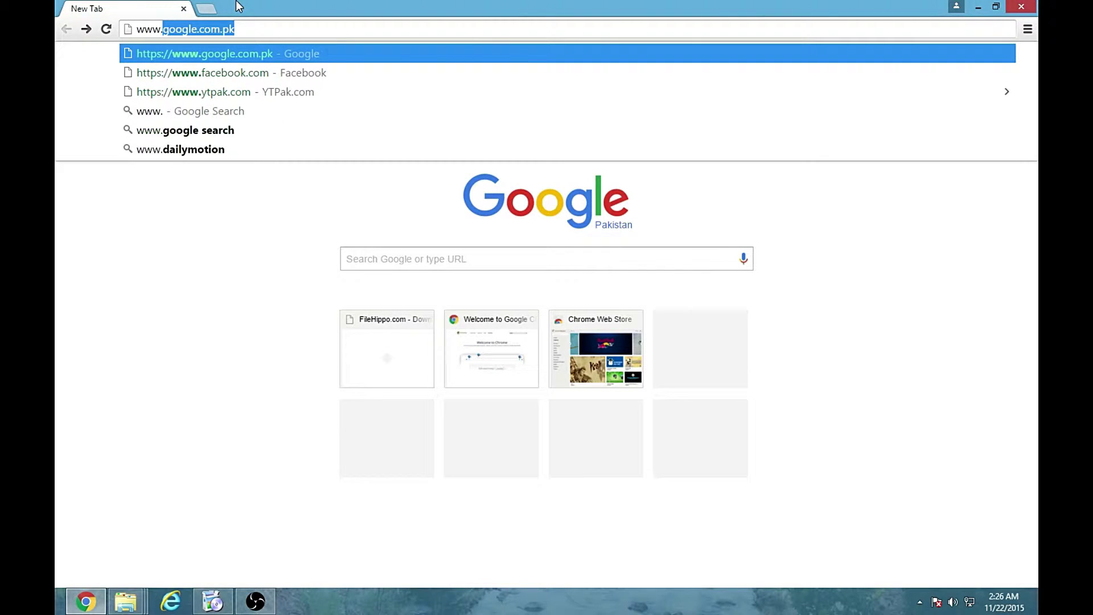
{"action": "type", "text": "filehippo.com"}
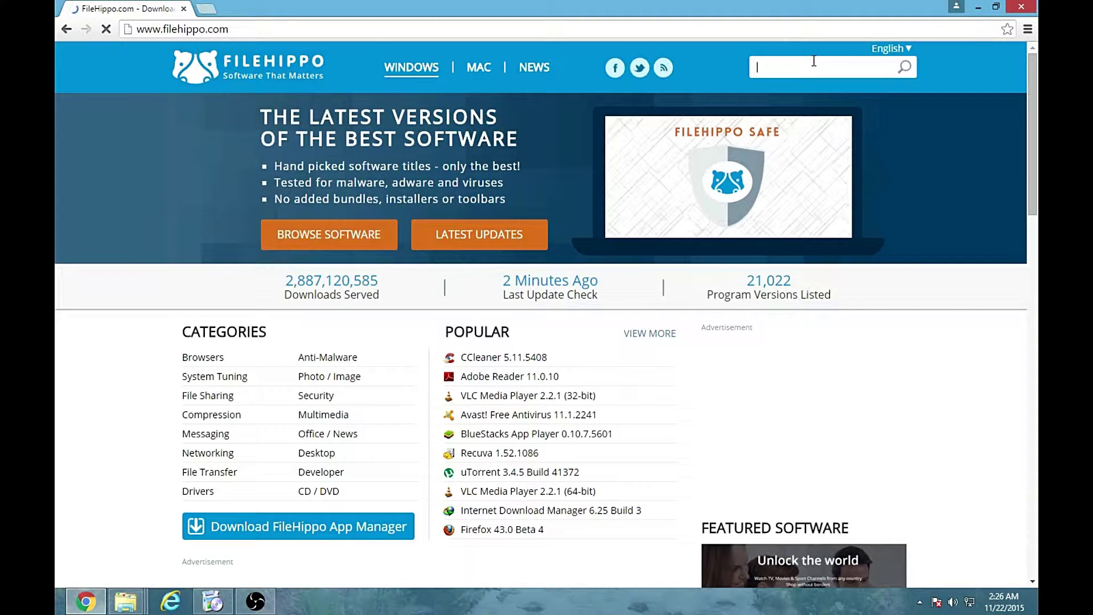
{"action": "type", "text": "rocketdock"}
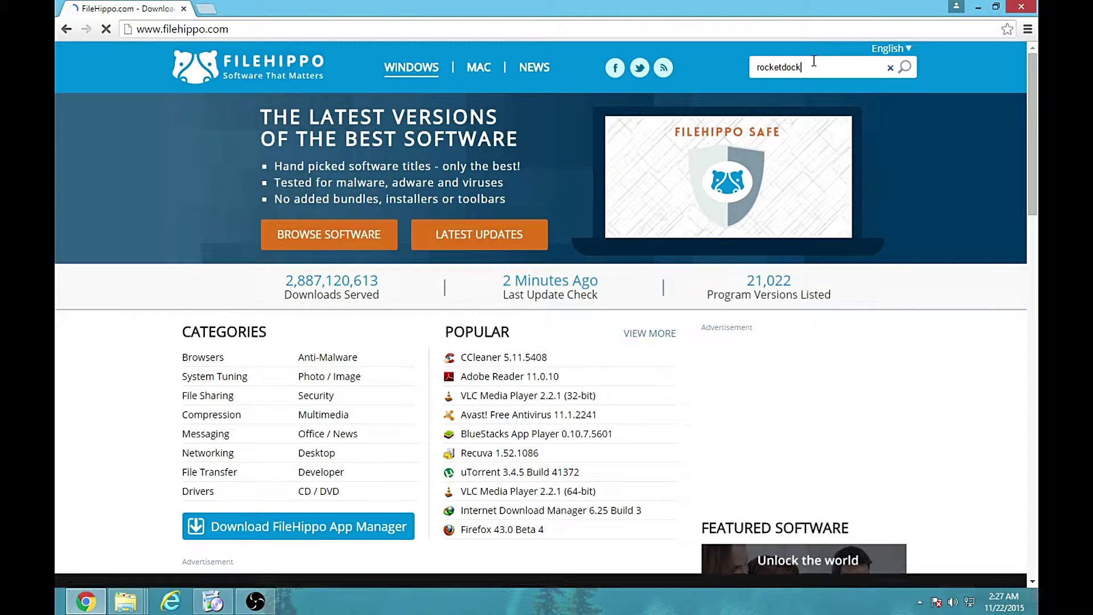
{"action": "key", "text": "Return"}
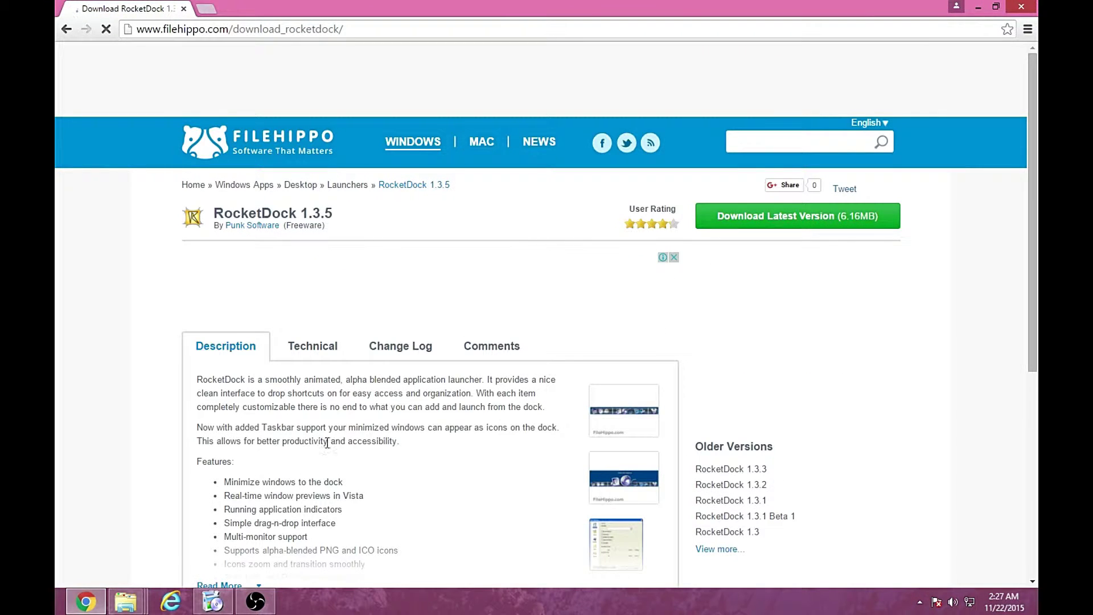
- Start downloading the latest RocketDock 1.3.5 installer and dismiss the ActiveCoupon deals panel
{"action": "left_click", "coordinate": [741, 220]}
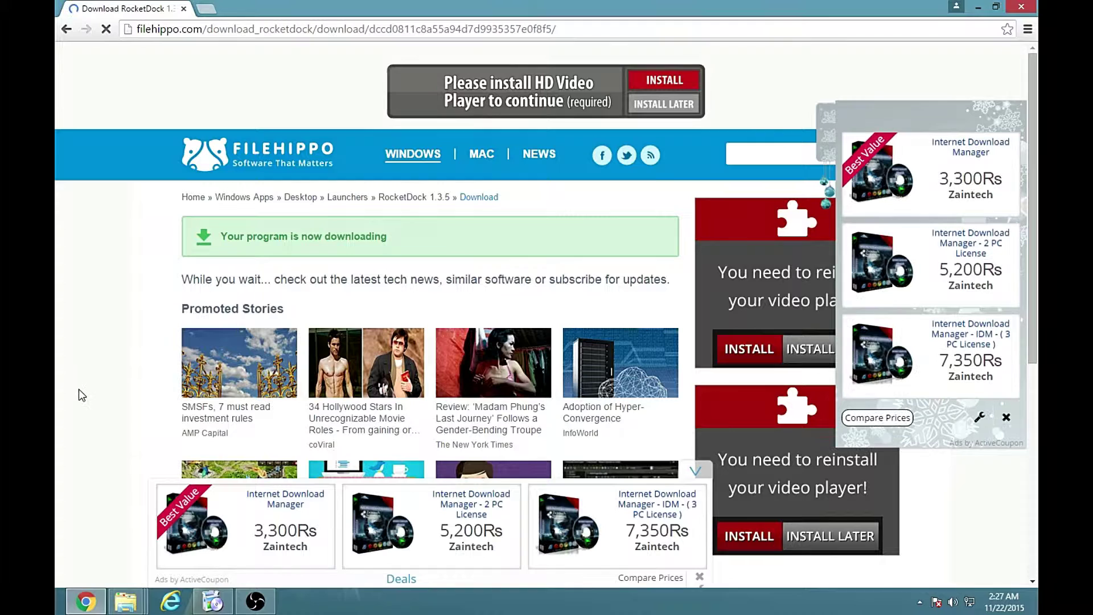
{"action": "left_click", "coordinate": [1006, 419]}
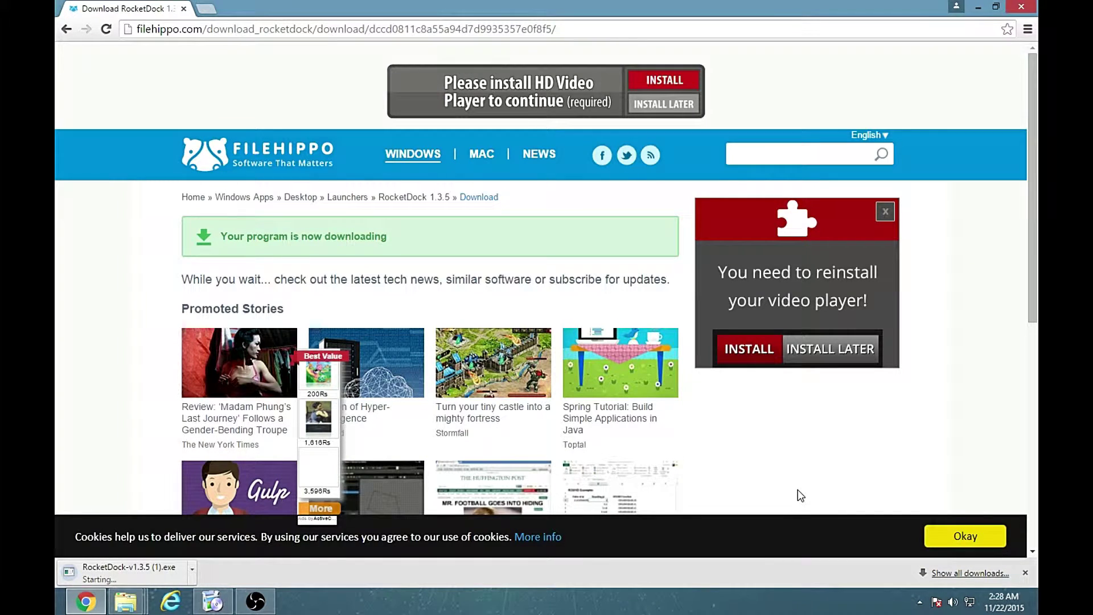
{"action": "left_click", "coordinate": [208, 8]}
{"action": "left_click", "coordinate": [142, 7]}
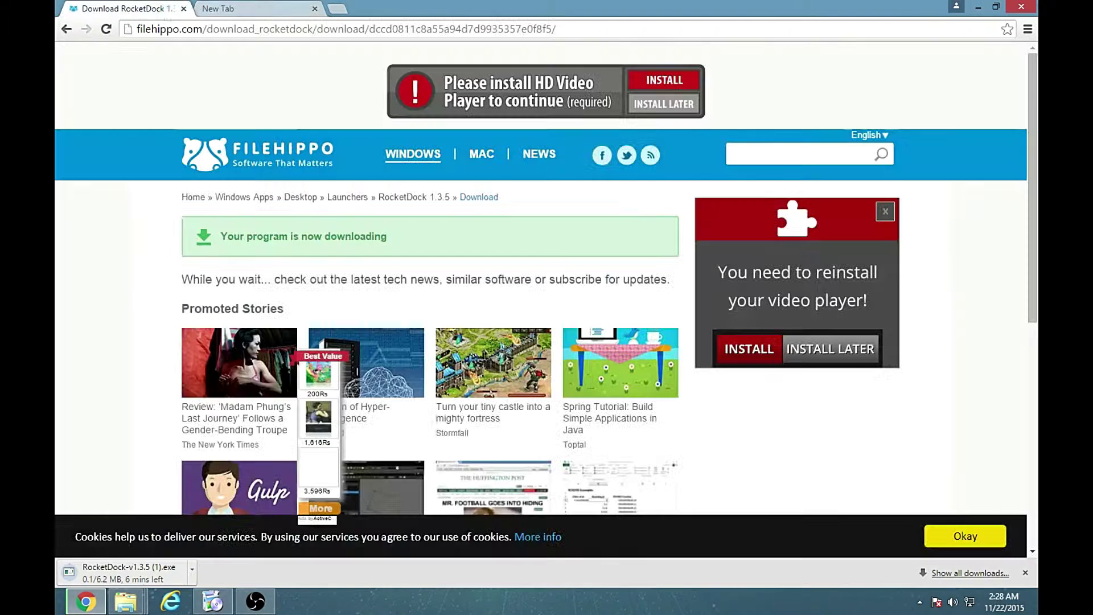
- Show all downloads, close the extra tabs and cancel the duplicate RocketDock-v1.3.5 (1).exe download
{"action": "left_click", "coordinate": [974, 573]}
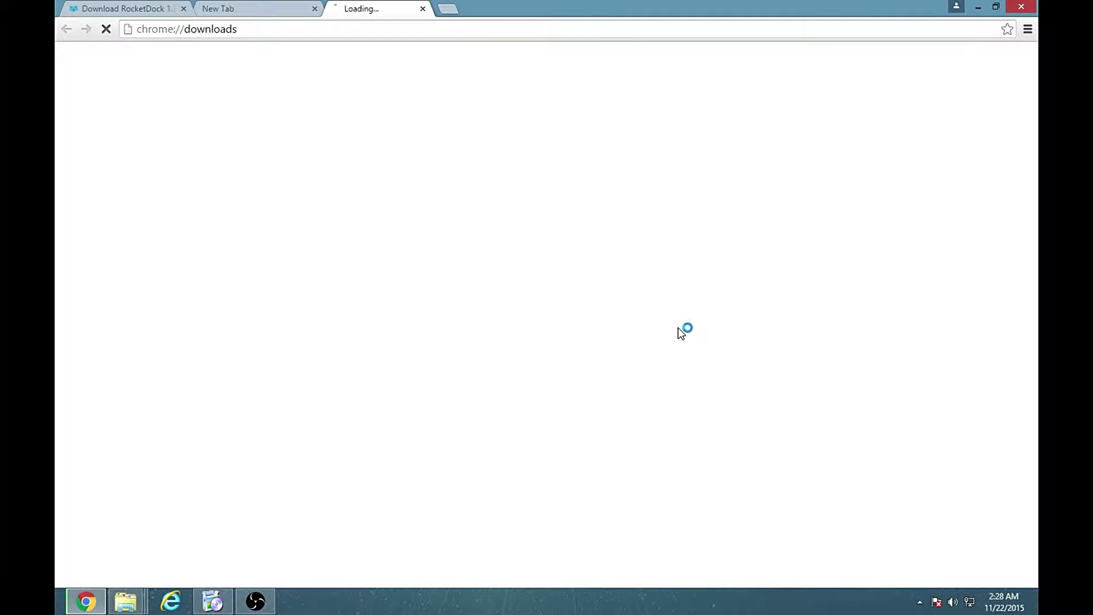
{"action": "left_click", "coordinate": [183, 8]}
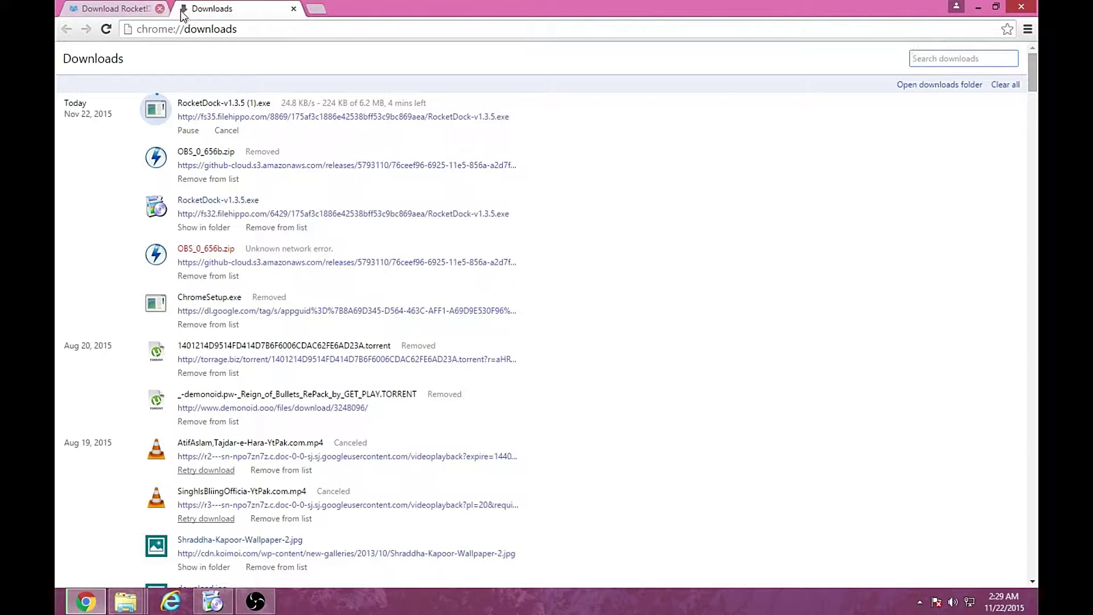
{"action": "left_click", "coordinate": [183, 8]}
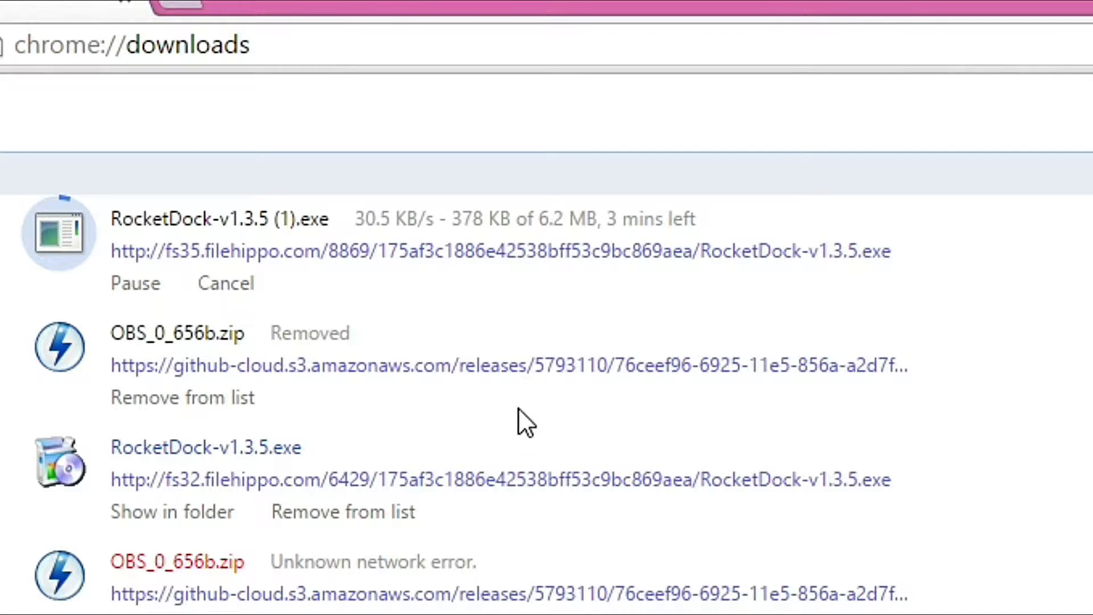
{"action": "left_click", "coordinate": [230, 285]}
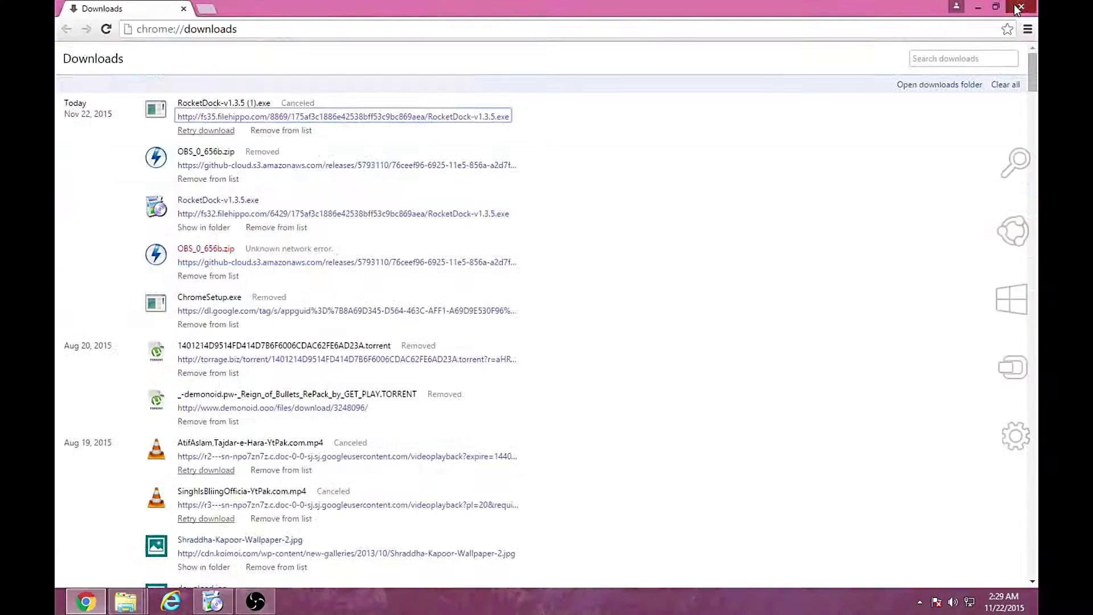
- Close Chrome and browse Computer > Local Disk (C:) > Users > your user folder > Downloads
{"action": "left_click", "coordinate": [1017, 8]}
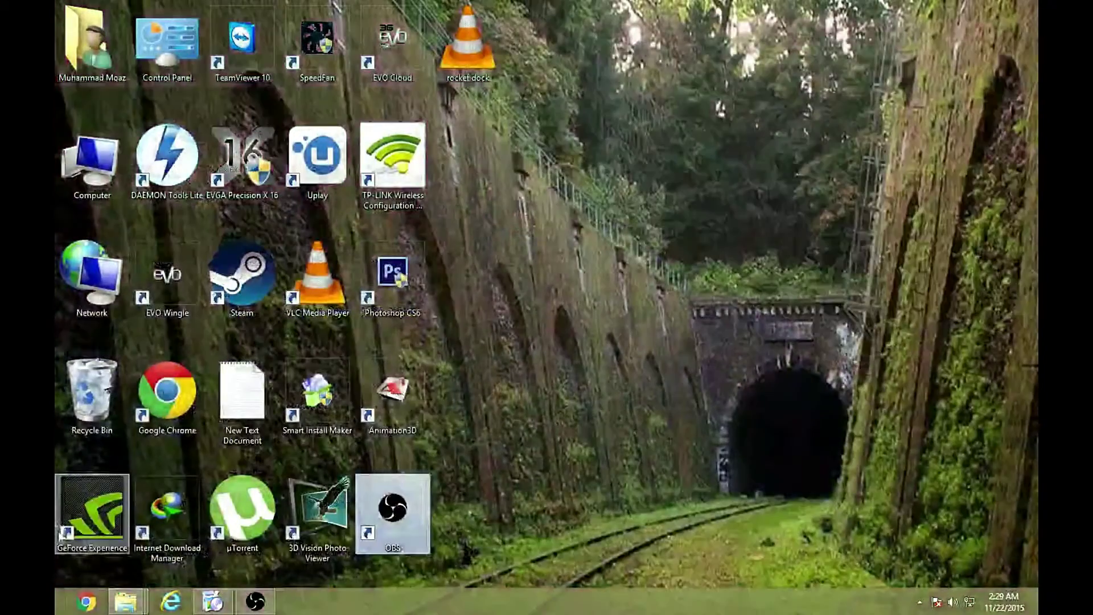
{"action": "mouse_move", "coordinate": [125, 602]}
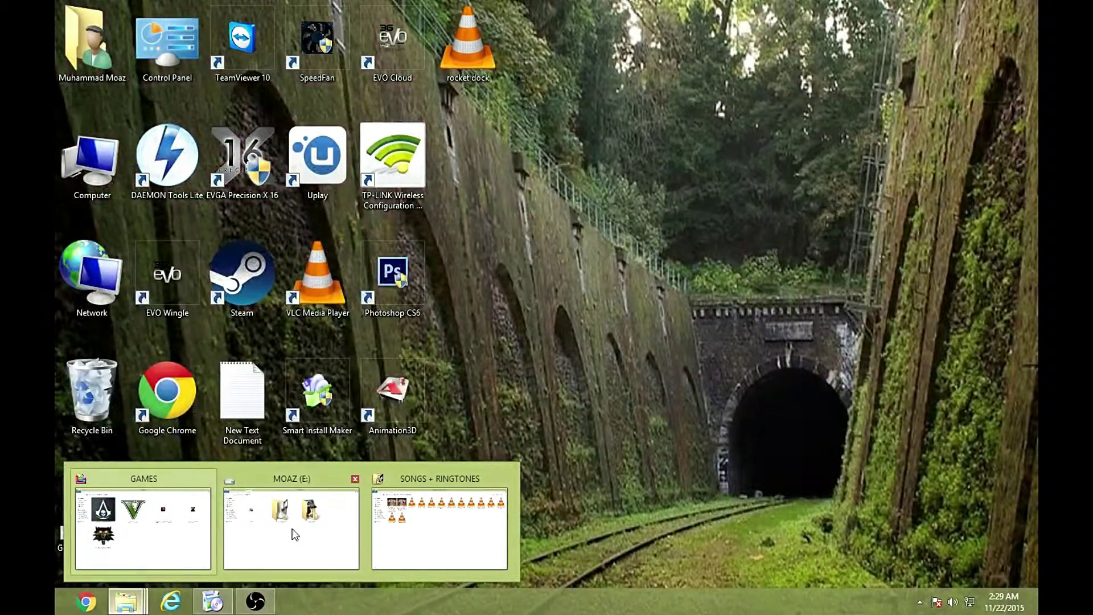
{"action": "double_click", "coordinate": [90, 162]}
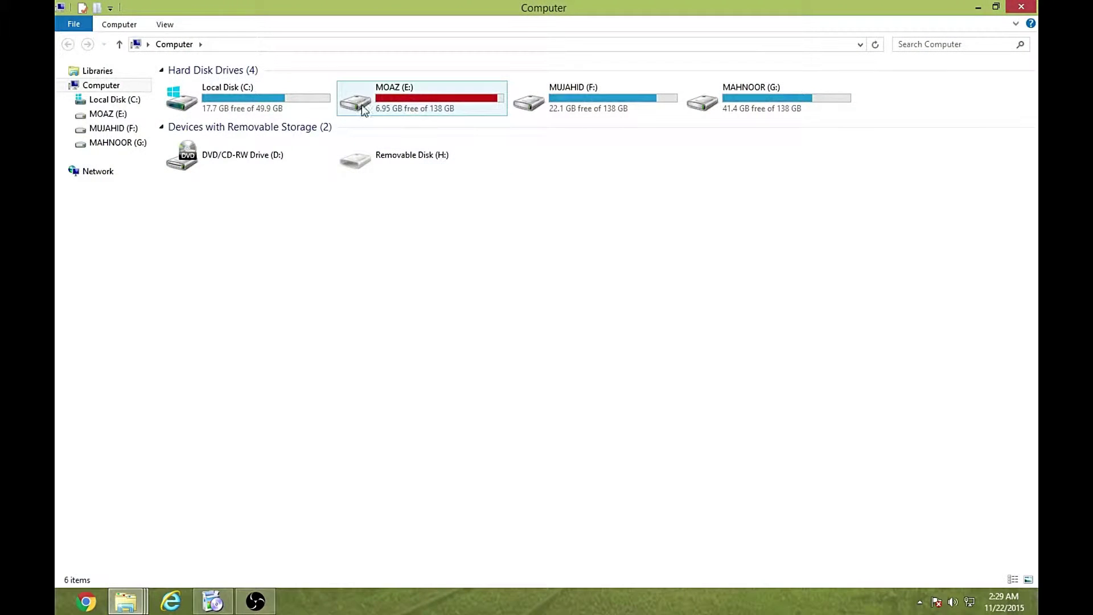
{"action": "double_click", "coordinate": [296, 107]}
{"action": "double_click", "coordinate": [566, 132]}
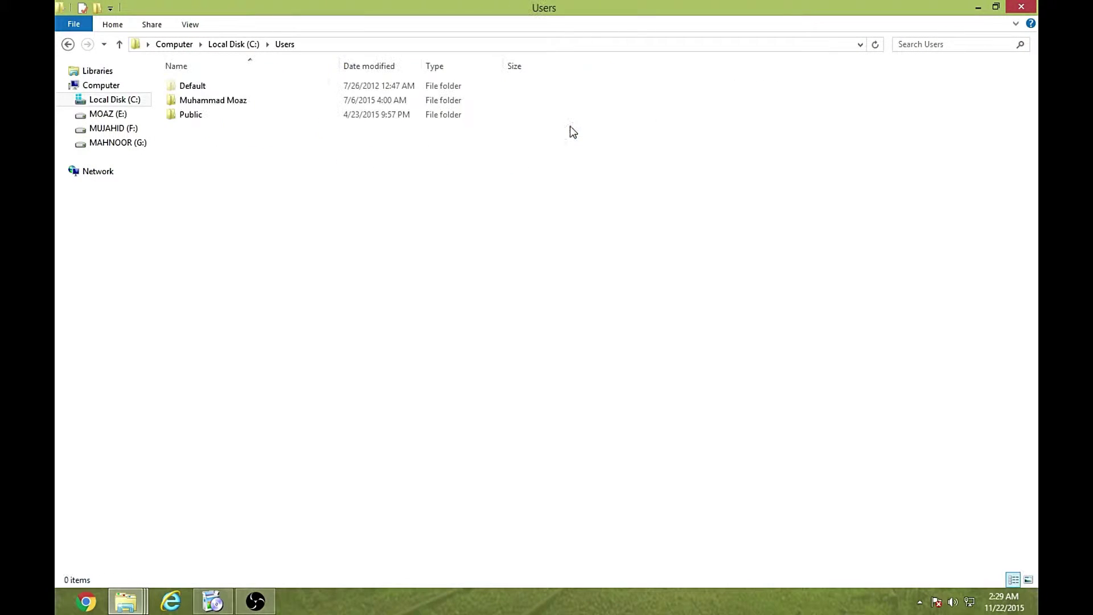
{"action": "double_click", "coordinate": [276, 103]}
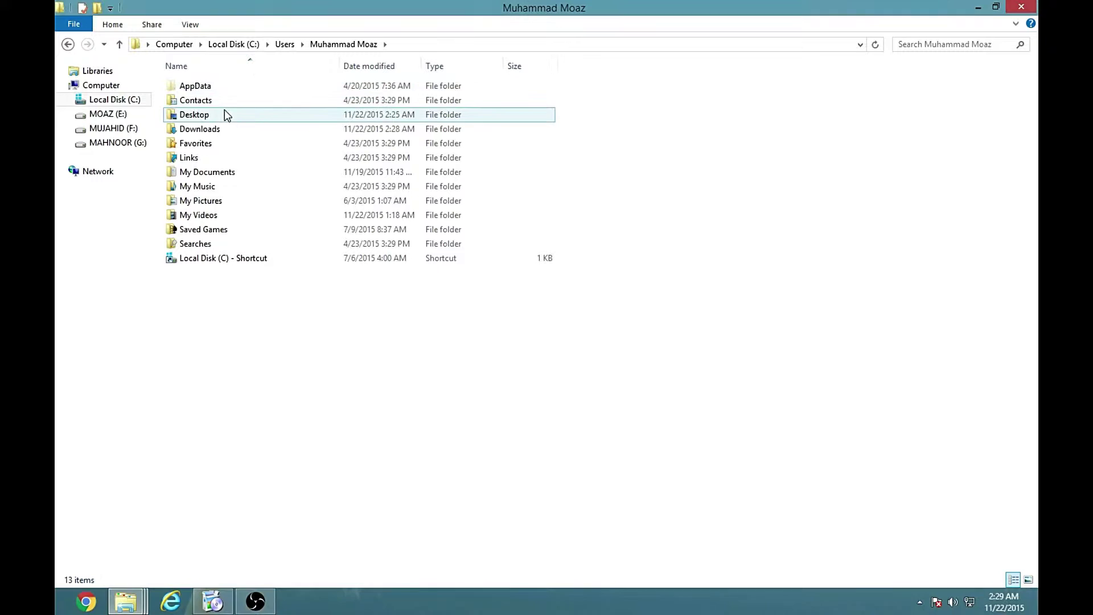
{"action": "double_click", "coordinate": [222, 134]}
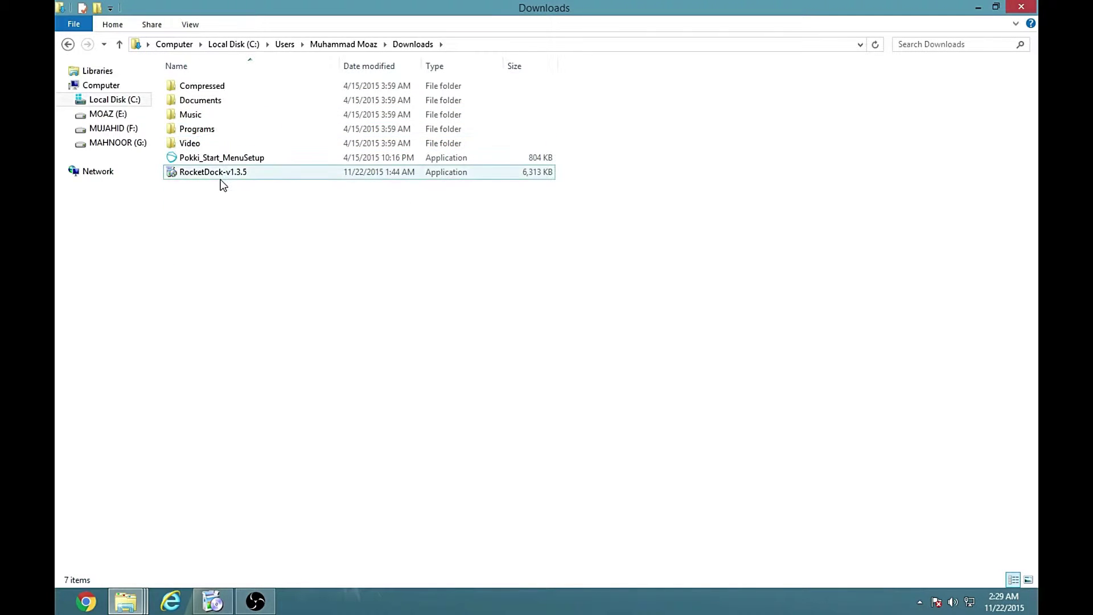
- Install RocketDock to the default C:\Program Files (x86)\RocketDock folder with a desktop icon
{"action": "left_click", "coordinate": [977, 8]}
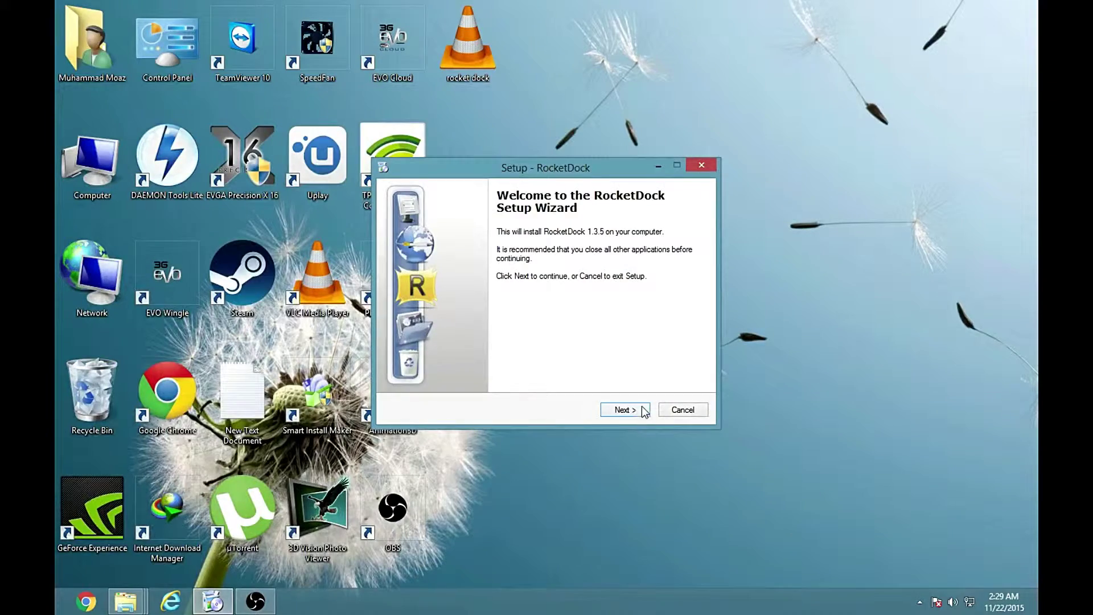
{"action": "left_click", "coordinate": [641, 405]}
{"action": "left_click", "coordinate": [619, 412]}
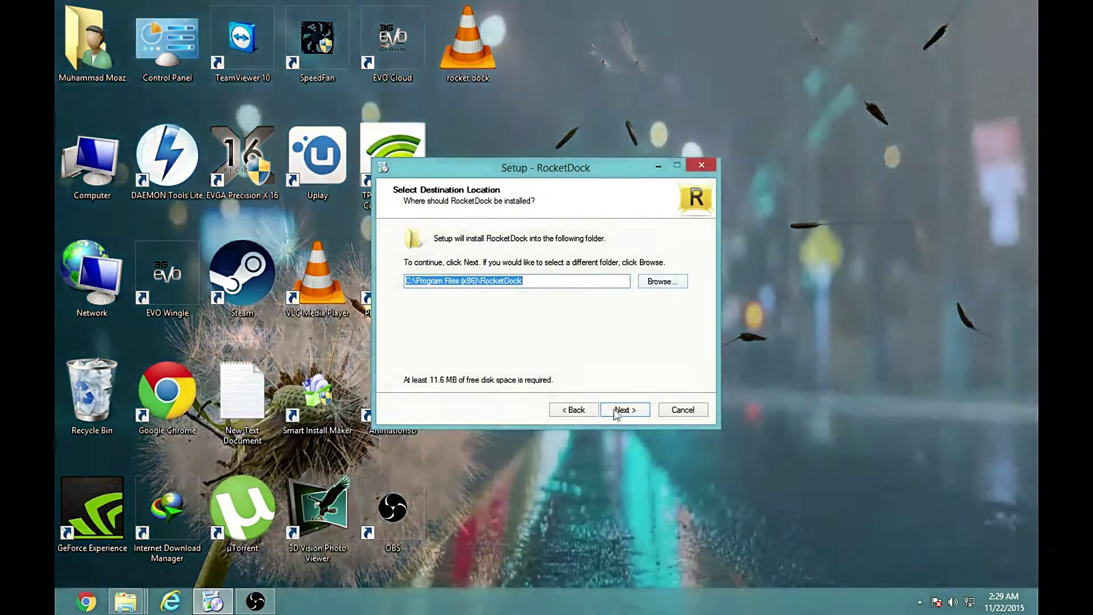
{"action": "left_click", "coordinate": [626, 408]}
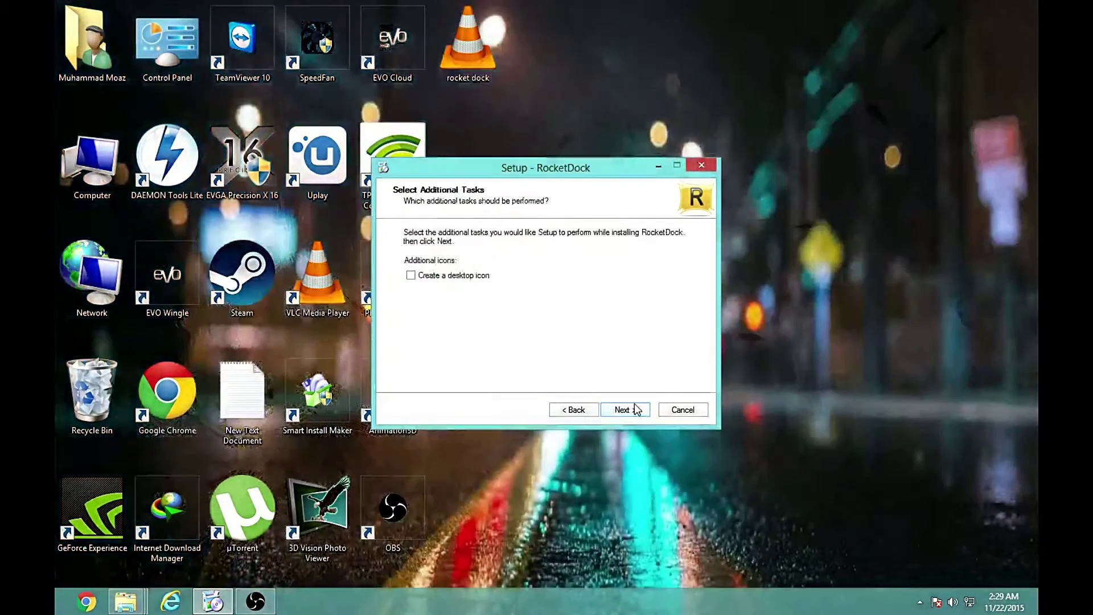
{"action": "left_click", "coordinate": [484, 277]}
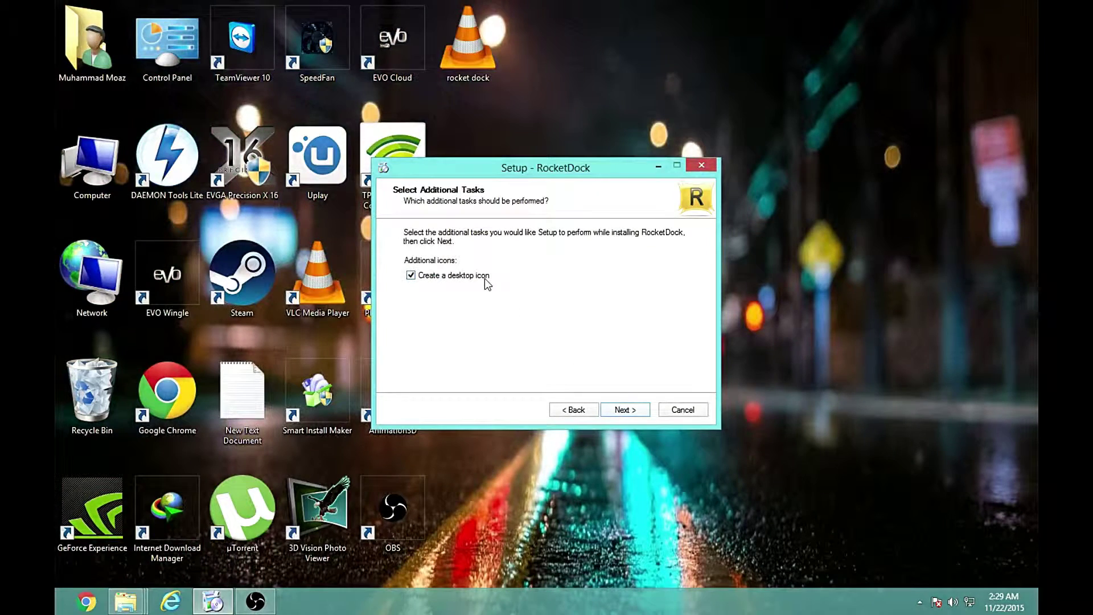
{"action": "left_click", "coordinate": [624, 410]}
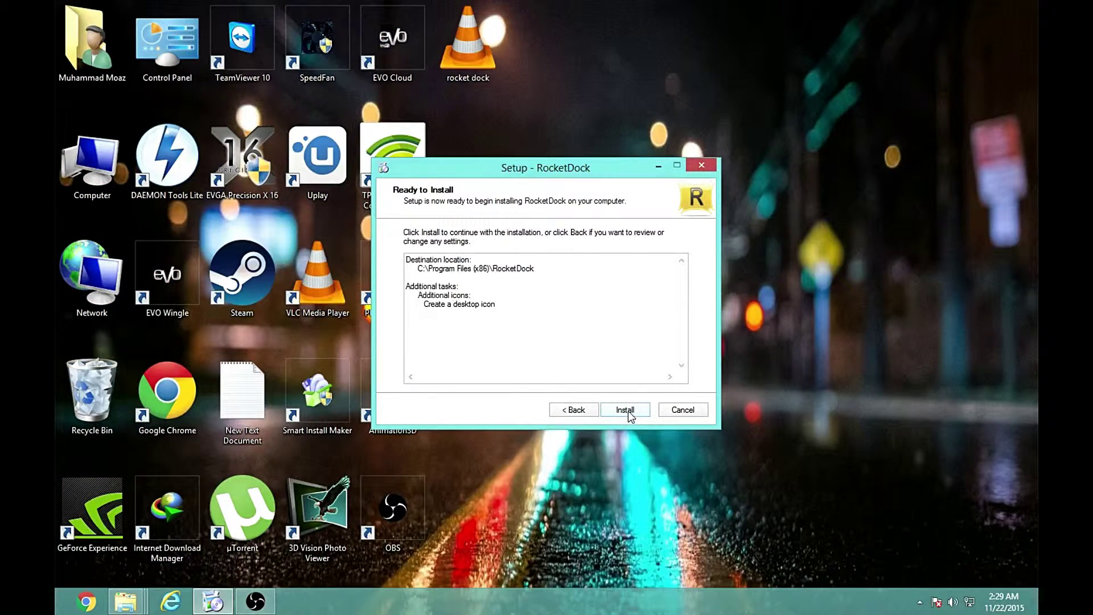
{"action": "left_click", "coordinate": [627, 411]}
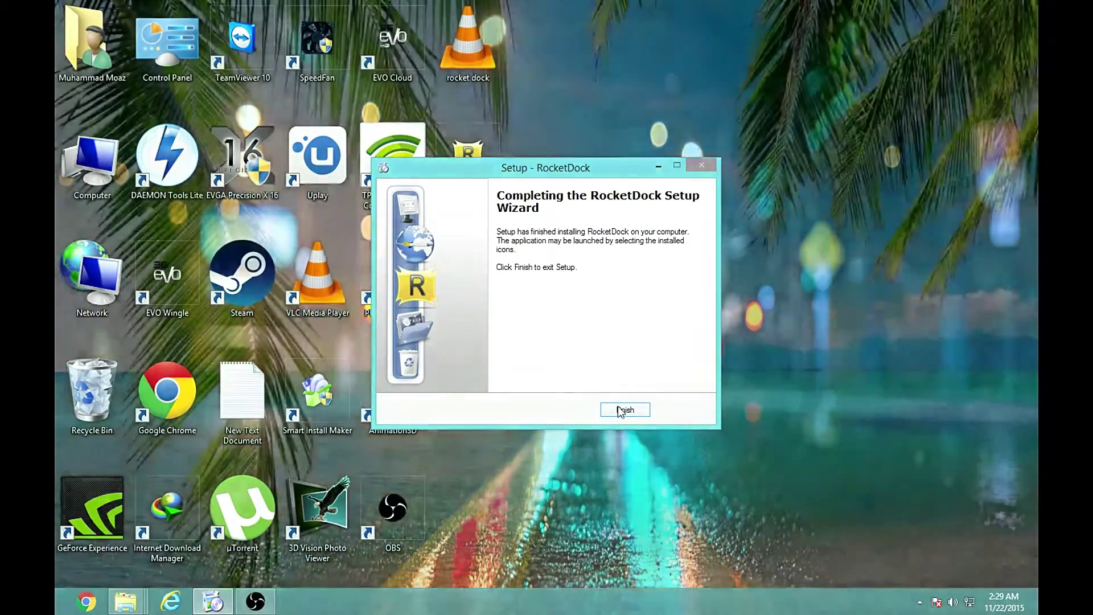
{"action": "left_click", "coordinate": [621, 410]}
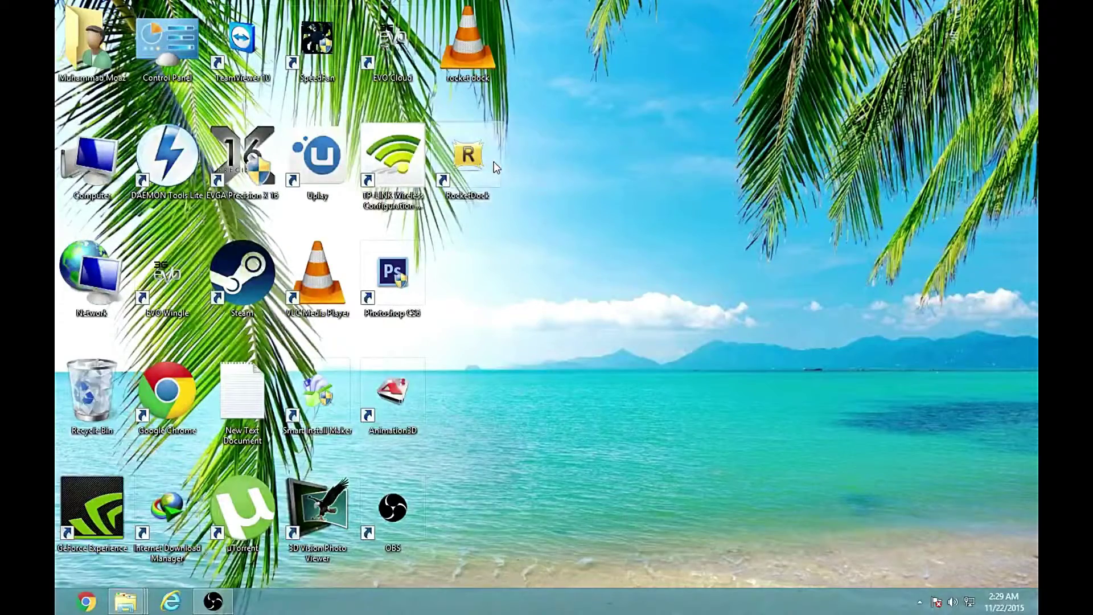
- Launch RocketDock from the desktop and set it to run at startup in Dock Settings
{"action": "double_click", "coordinate": [490, 161]}
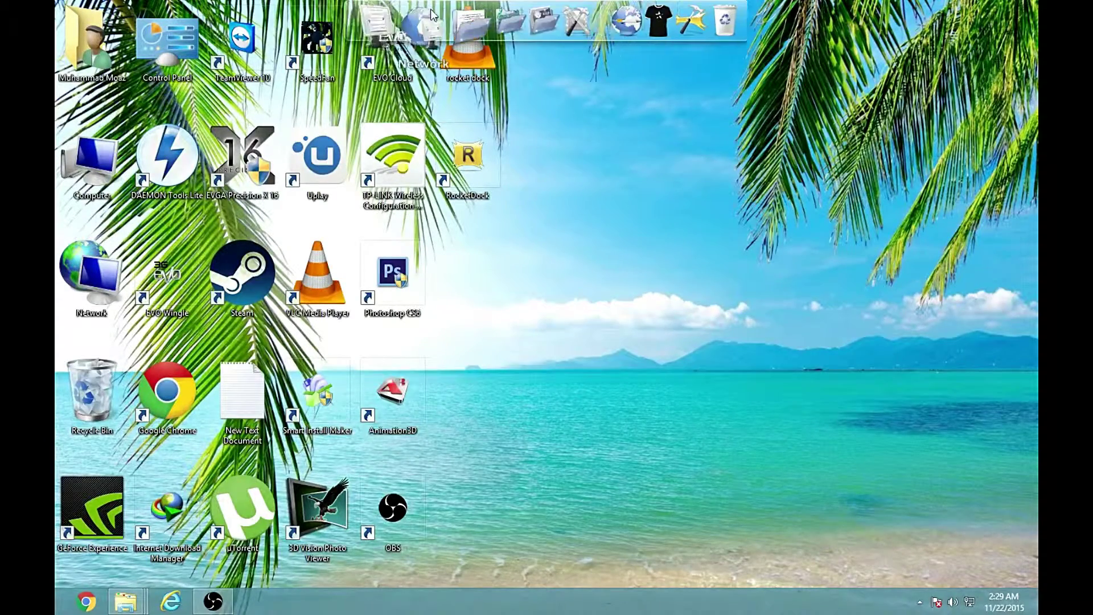
{"action": "left_click", "coordinate": [672, 29]}
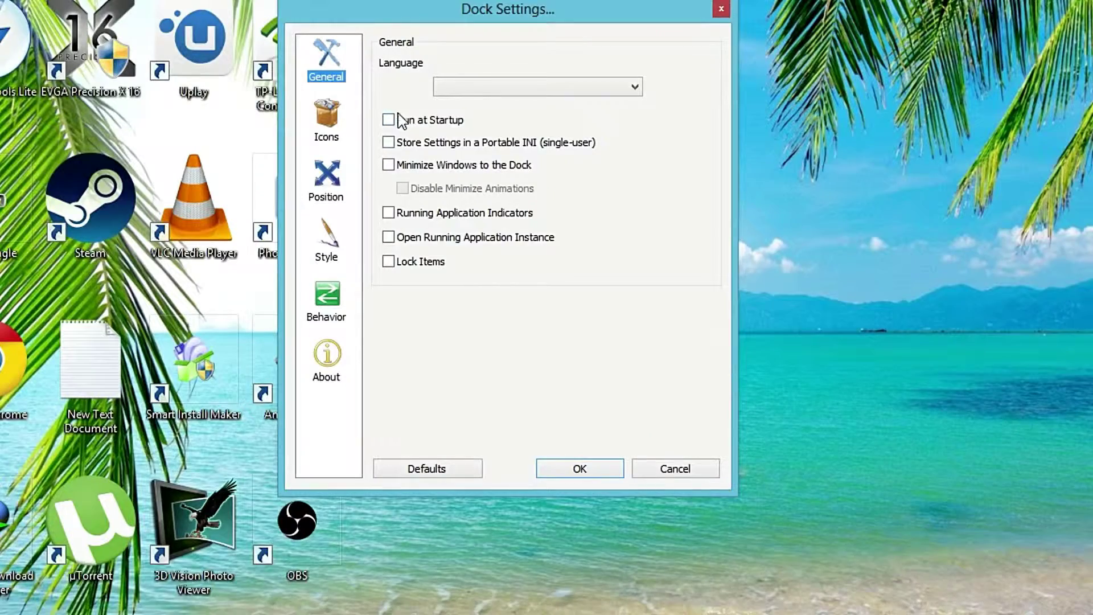
{"action": "left_click", "coordinate": [459, 215]}
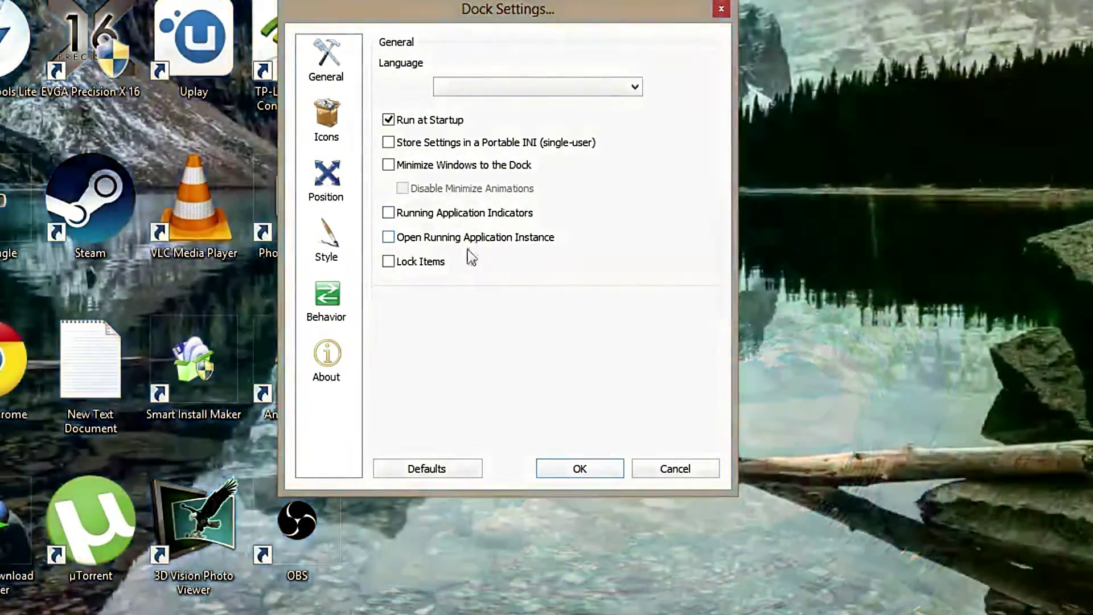
- Set the icon quality to High Quality (Slower)
{"action": "left_click", "coordinate": [342, 117]}
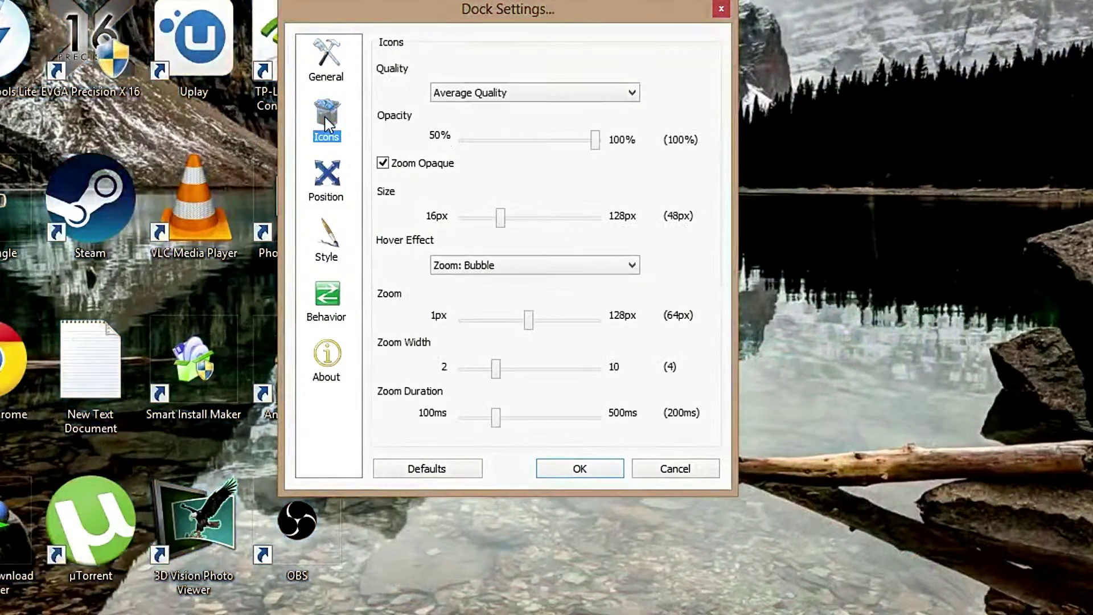
{"action": "left_click", "coordinate": [565, 91]}
{"action": "left_click", "coordinate": [561, 134]}
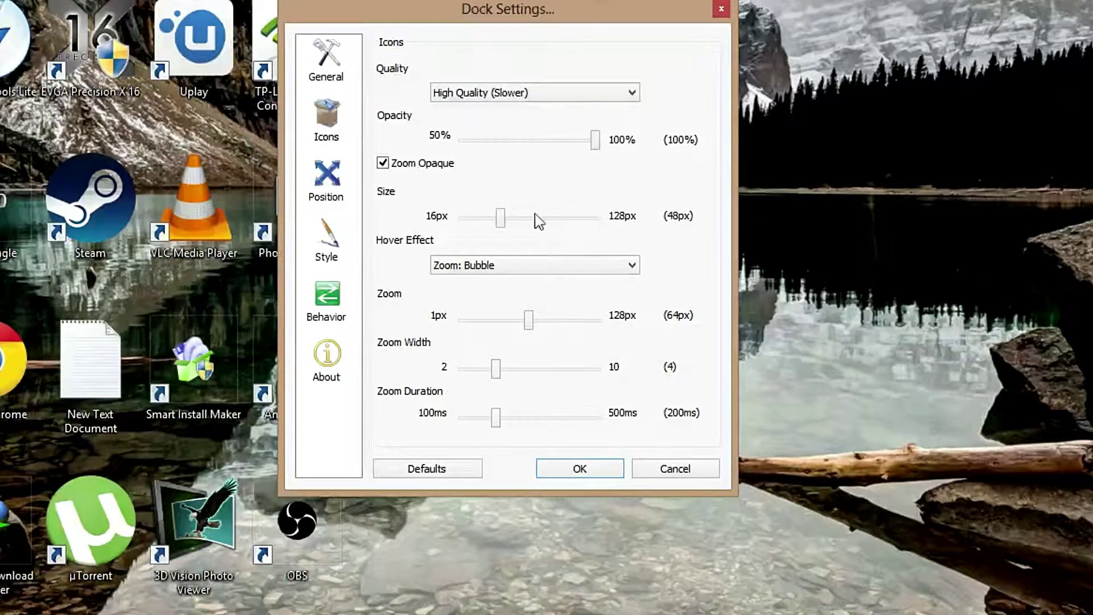
- Try the Zoom: Plateau and Zoom: Flat hover effects, then settle on Zoom: Bubble
{"action": "left_click", "coordinate": [534, 271]}
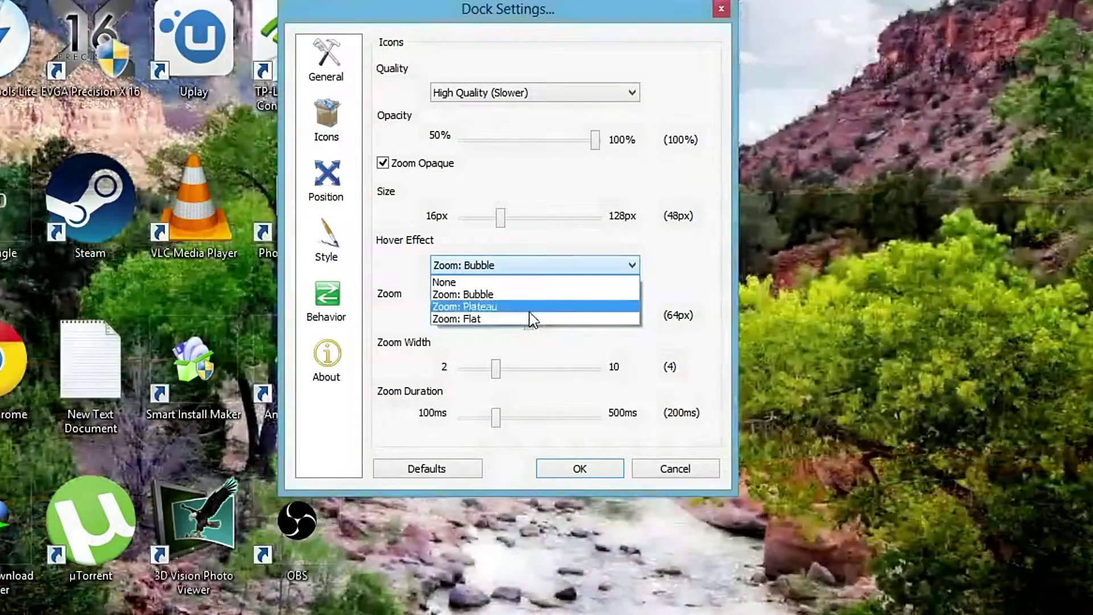
{"action": "left_click", "coordinate": [532, 306]}
{"action": "left_click", "coordinate": [533, 265]}
{"action": "left_click", "coordinate": [529, 319]}
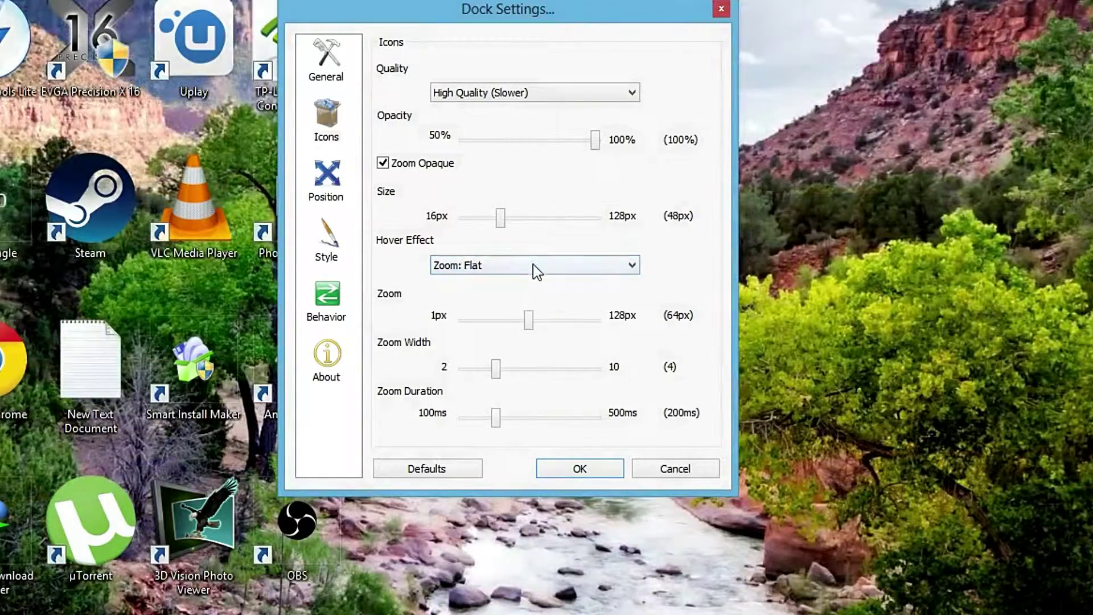
{"action": "left_click", "coordinate": [533, 264]}
{"action": "left_click", "coordinate": [533, 294]}
- Set the dock's Screen Position to Bottom with a 40px Edge Offset
{"action": "left_click", "coordinate": [332, 177]}
{"action": "left_click", "coordinate": [502, 135]}
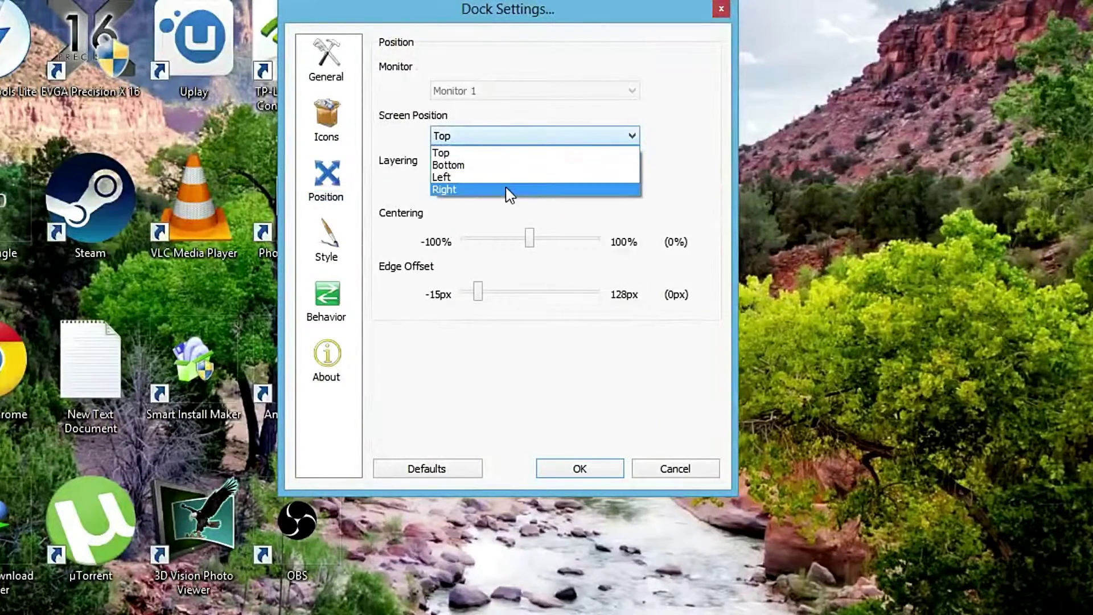
{"action": "left_click", "coordinate": [506, 165]}
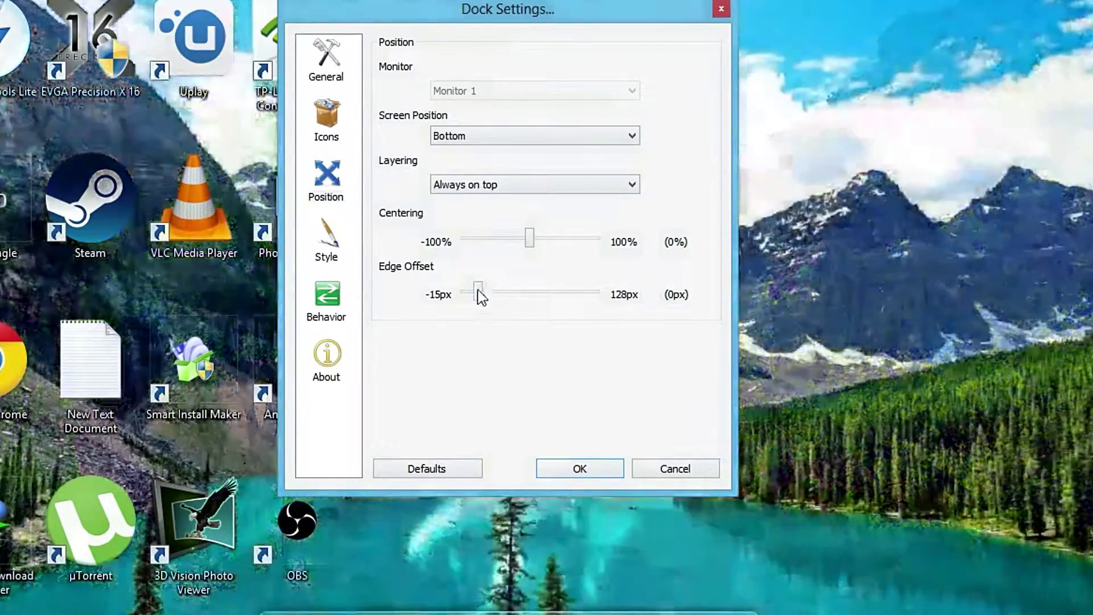
{"action": "left_click_drag", "start_coordinate": [478, 292], "coordinate": [514, 282]}
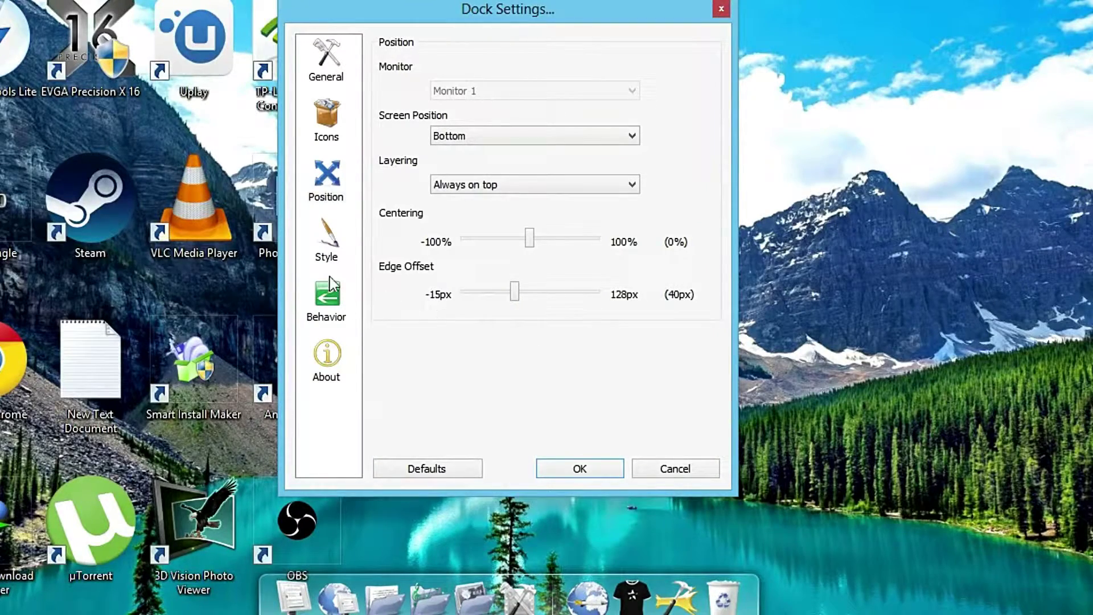
- Try the AstroGrey, ZaKtoon, AstroOrange and Aero Milk themes, then apply AstroGlass
{"action": "left_click", "coordinate": [326, 236]}
{"action": "left_click", "coordinate": [519, 91]}
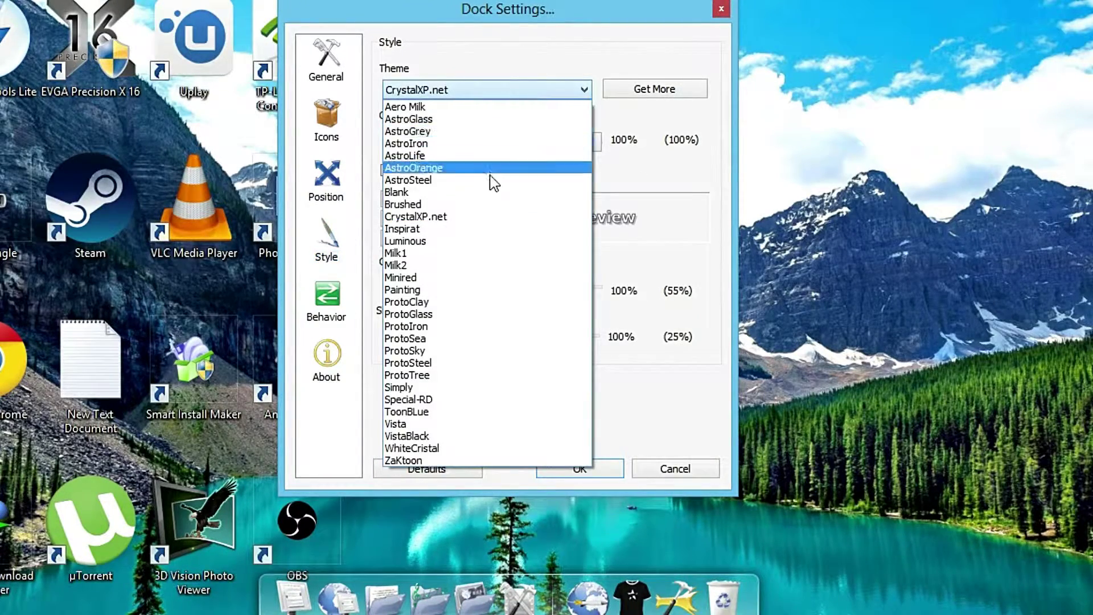
{"action": "left_click", "coordinate": [494, 132]}
{"action": "left_click", "coordinate": [491, 93]}
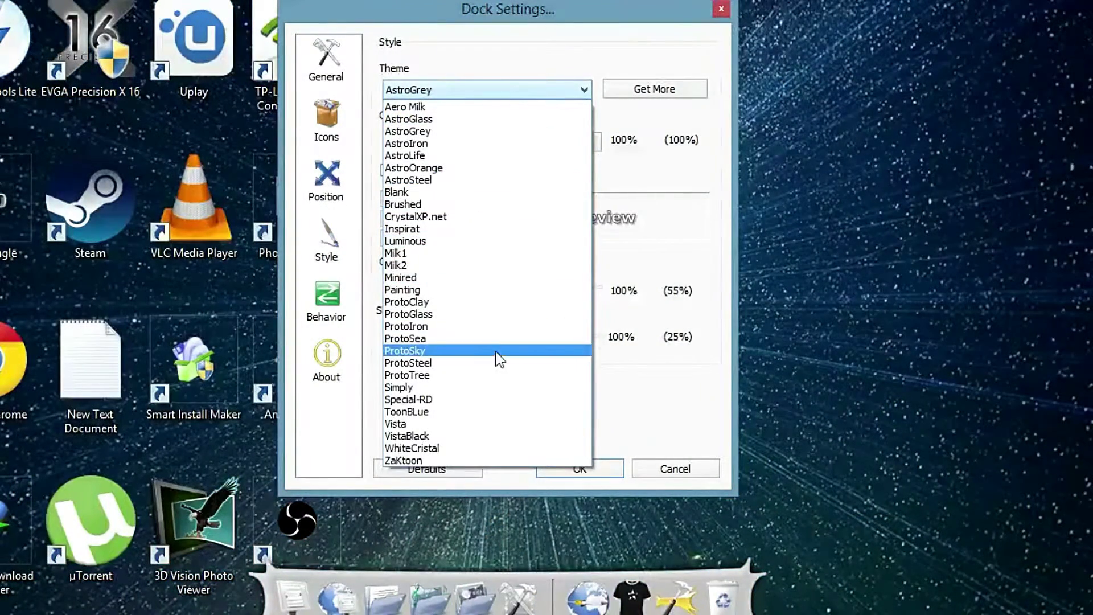
{"action": "left_click", "coordinate": [492, 459]}
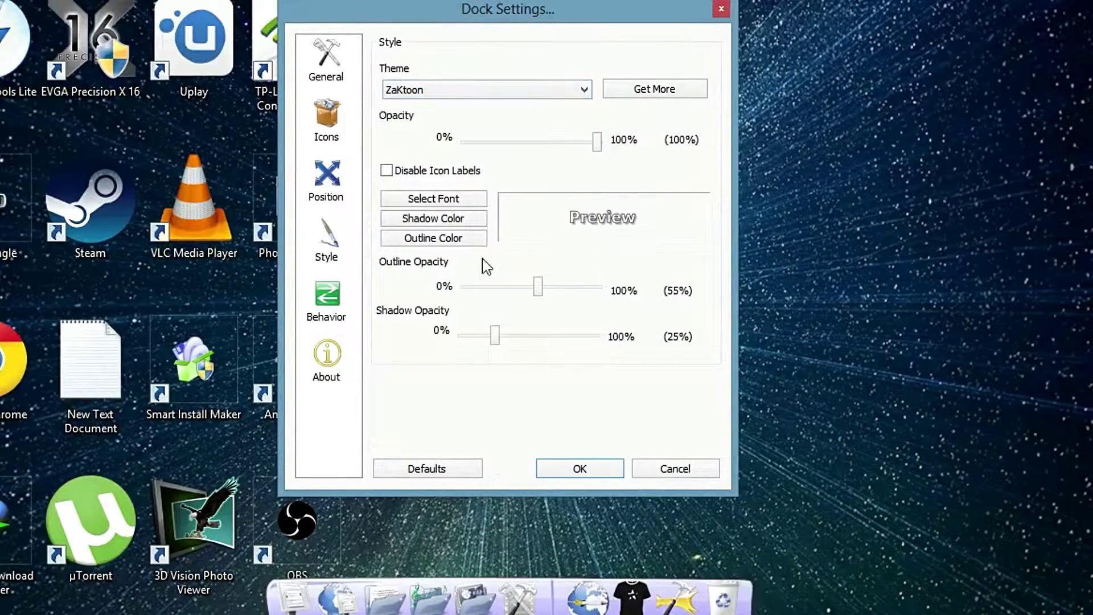
{"action": "left_click", "coordinate": [459, 91]}
{"action": "left_click", "coordinate": [459, 170]}
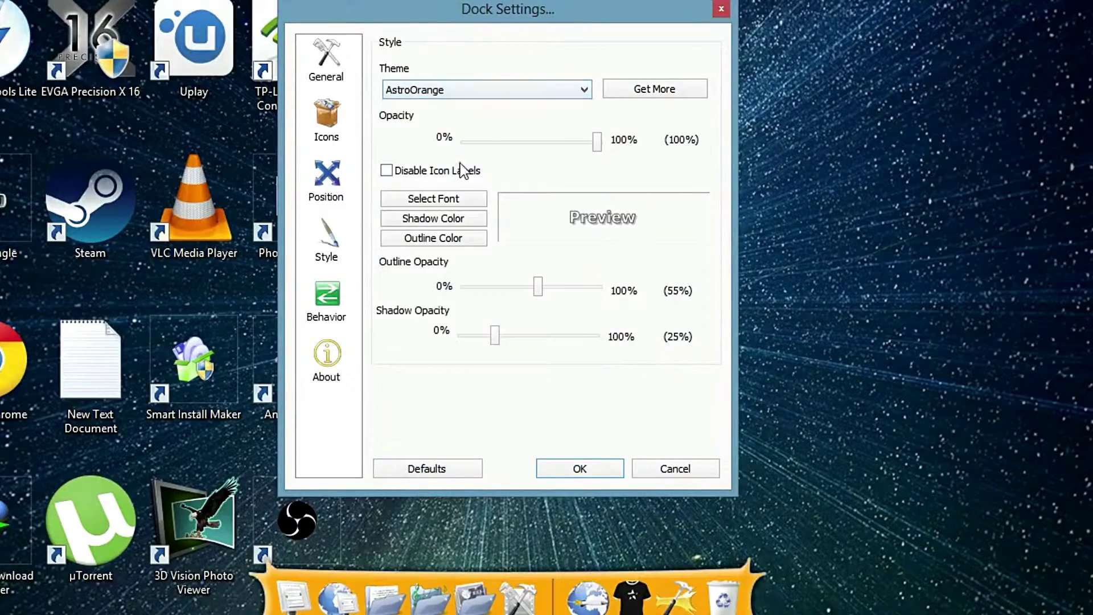
{"action": "left_click", "coordinate": [490, 91]}
{"action": "left_click", "coordinate": [473, 108]}
{"action": "left_click", "coordinate": [490, 92]}
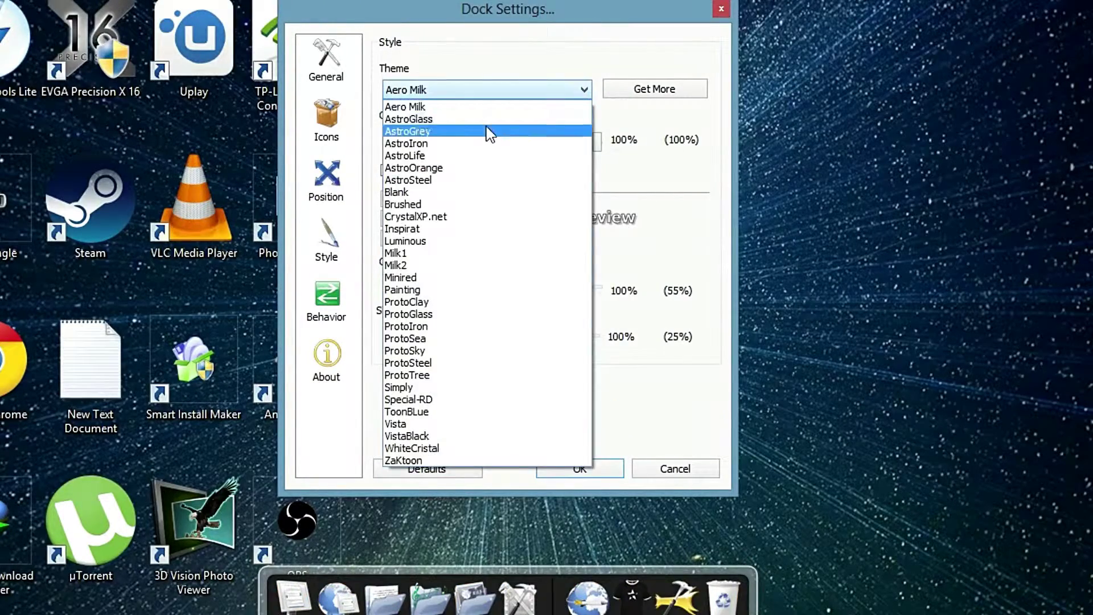
{"action": "left_click", "coordinate": [489, 132]}
{"action": "left_click", "coordinate": [486, 90]}
{"action": "left_click", "coordinate": [484, 116]}
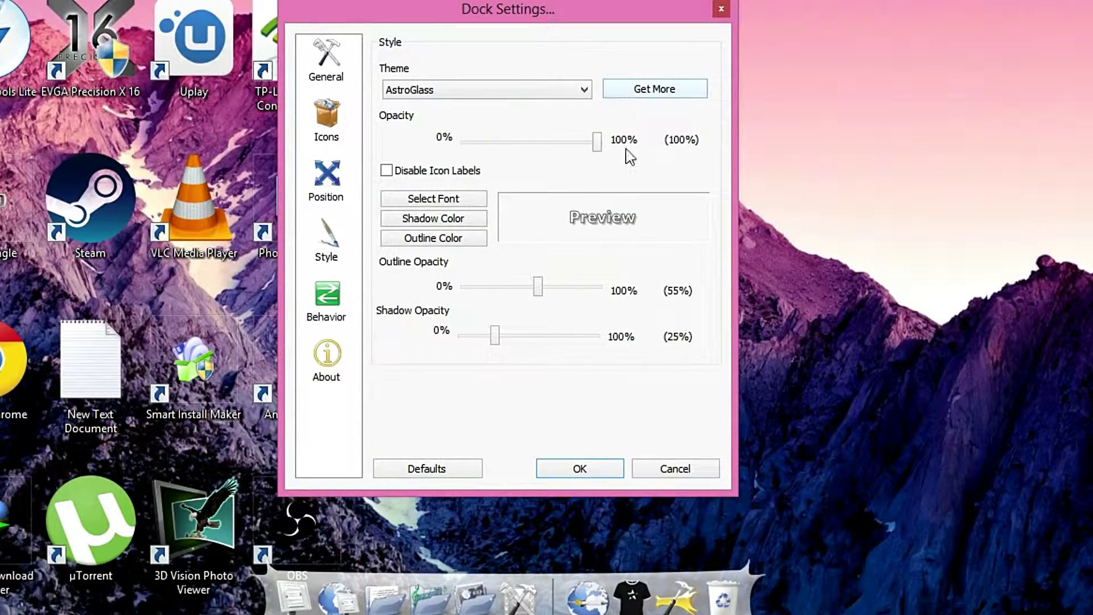
- Set the icon label font to Segoe Script, Oblique style, underlined, and confirm
{"action": "left_click", "coordinate": [474, 200]}
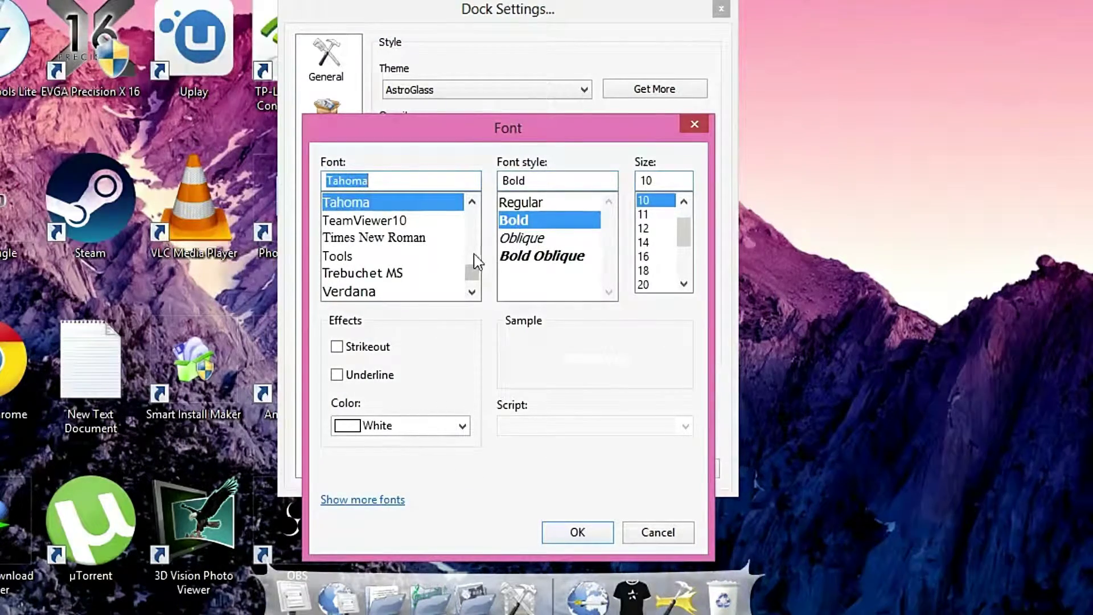
{"action": "mouse_move", "coordinate": [472, 272]}
{"action": "left_mouse_down"}
{"action": "mouse_move", "coordinate": [480, 254]}
{"action": "mouse_move", "coordinate": [480, 268]}
{"action": "left_mouse_up"}
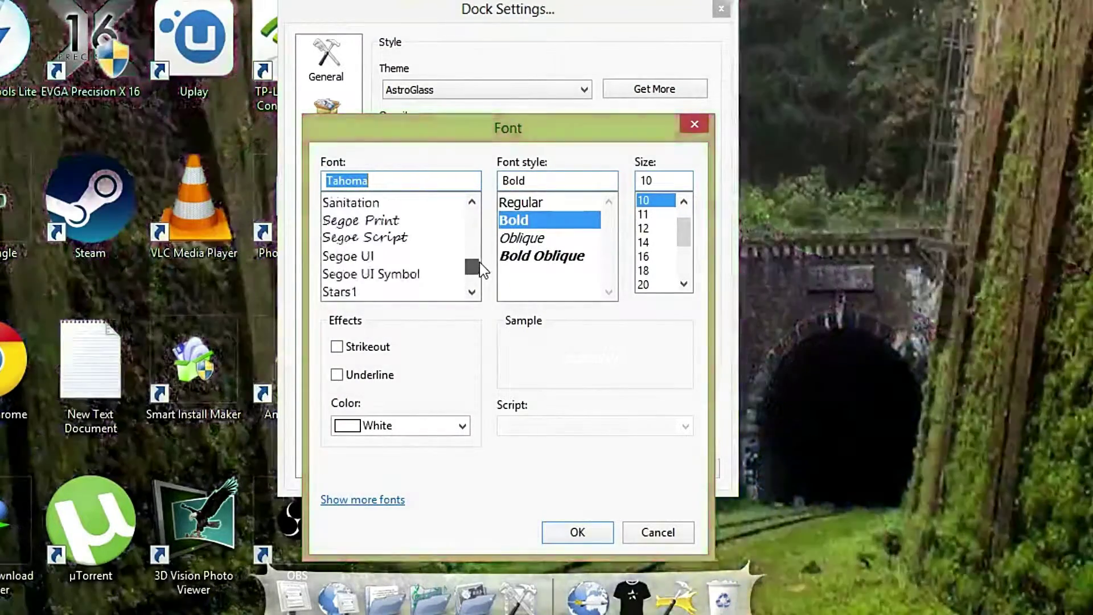
{"action": "left_click", "coordinate": [405, 239]}
{"action": "left_click", "coordinate": [544, 206]}
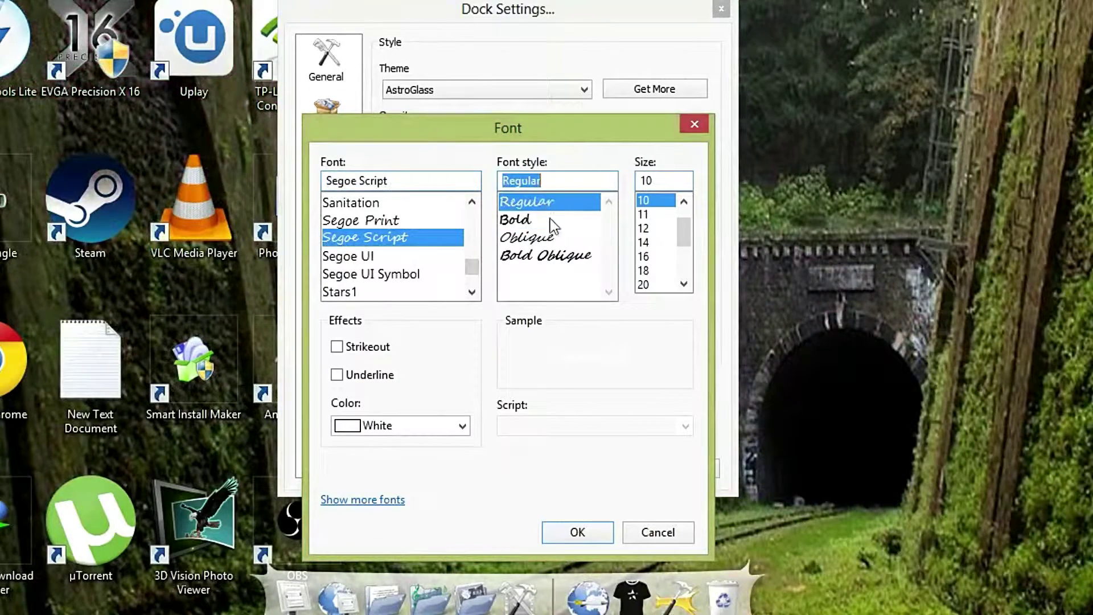
{"action": "left_click", "coordinate": [559, 234]}
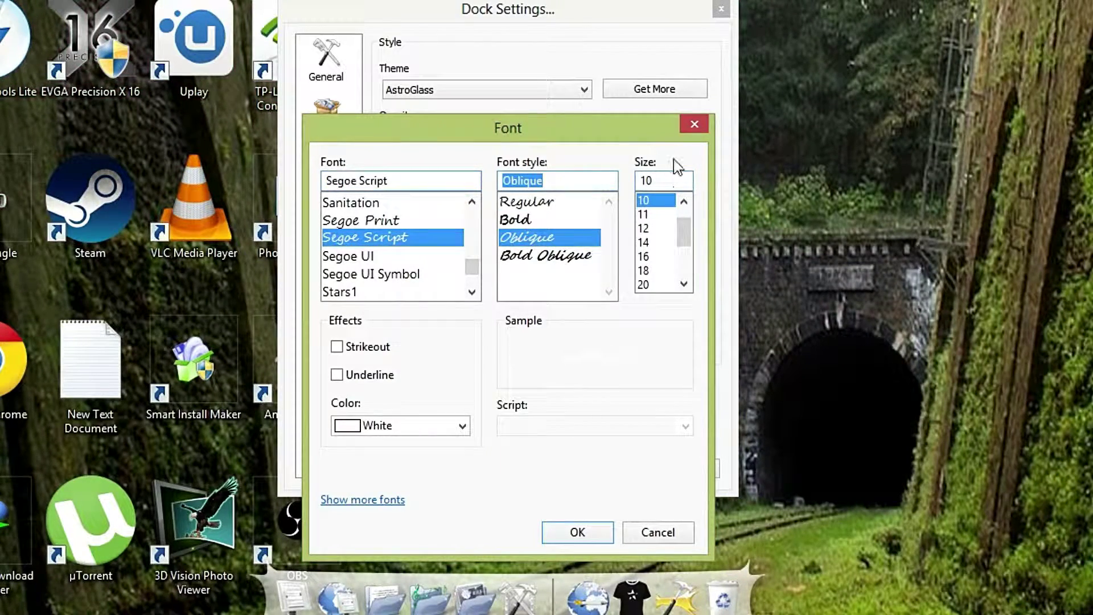
{"action": "left_click", "coordinate": [362, 354]}
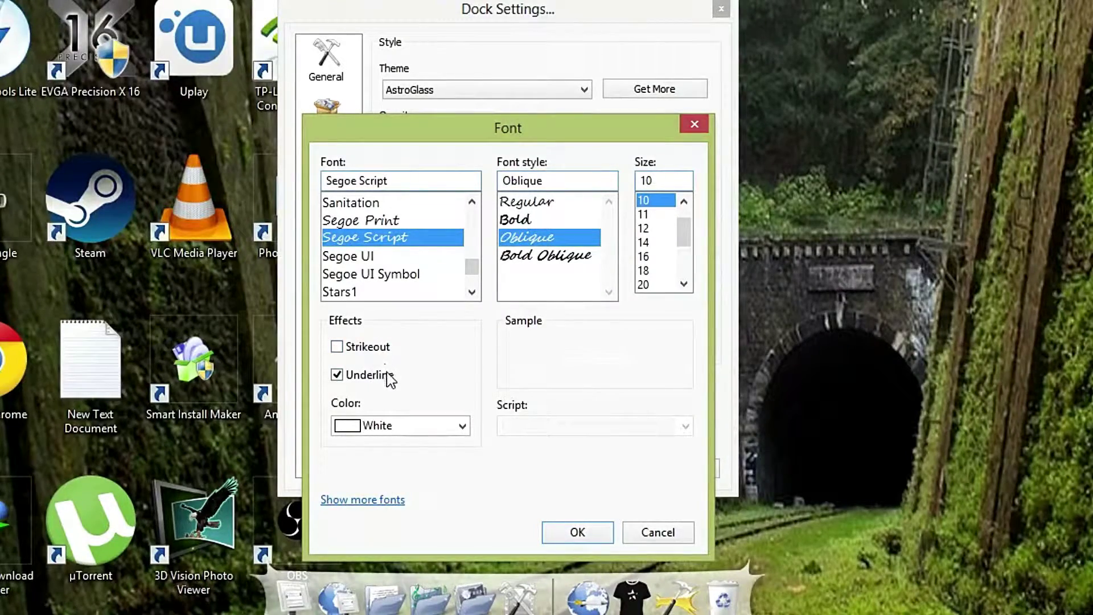
{"action": "left_click", "coordinate": [546, 526]}
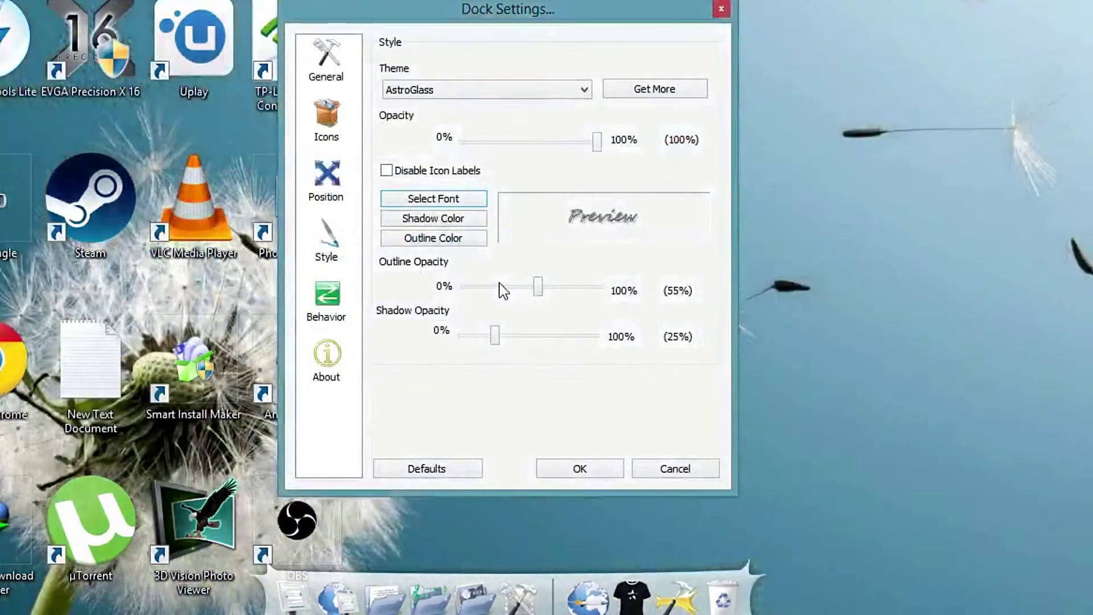
- Choose UberIcon Effects as the Icon Attention Effect, check About, and close with OK
{"action": "left_click", "coordinate": [328, 301]}
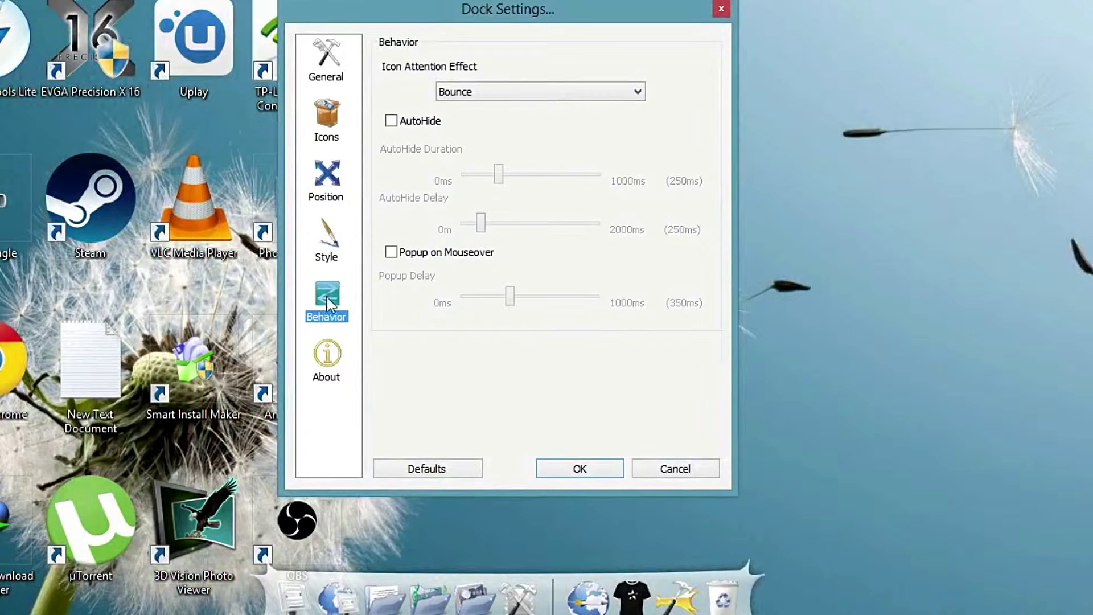
{"action": "left_click", "coordinate": [510, 97]}
{"action": "left_click", "coordinate": [495, 117]}
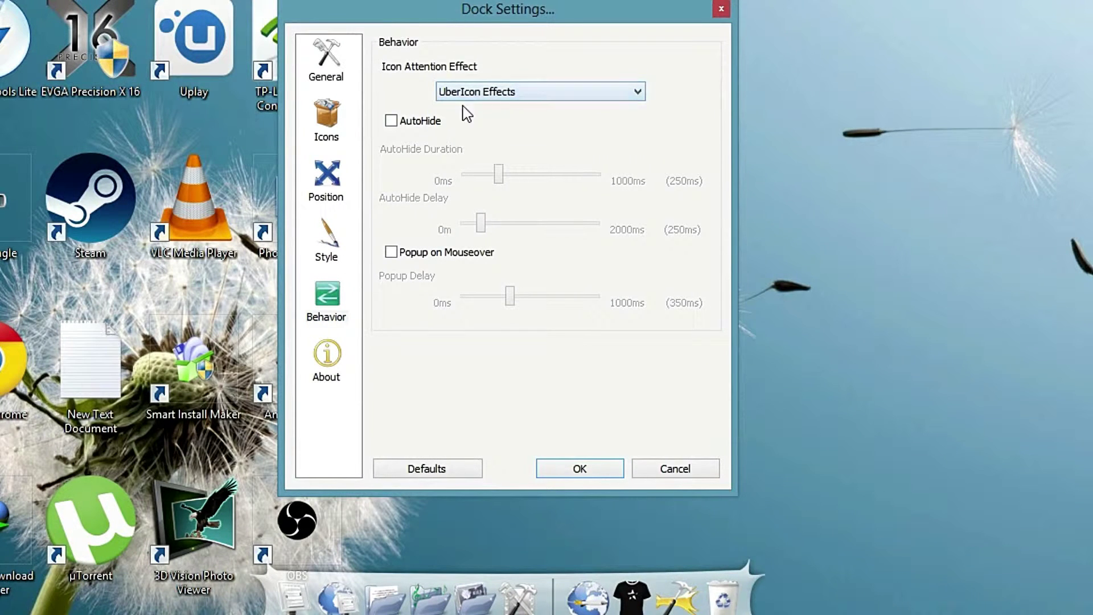
{"action": "left_click", "coordinate": [327, 364]}
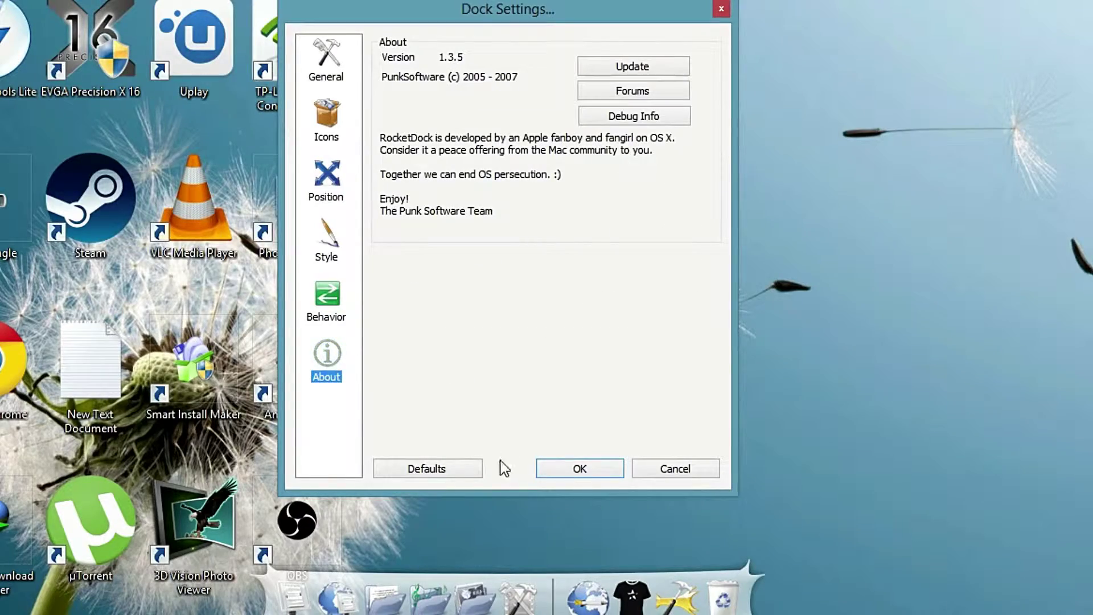
{"action": "left_click", "coordinate": [569, 469]}
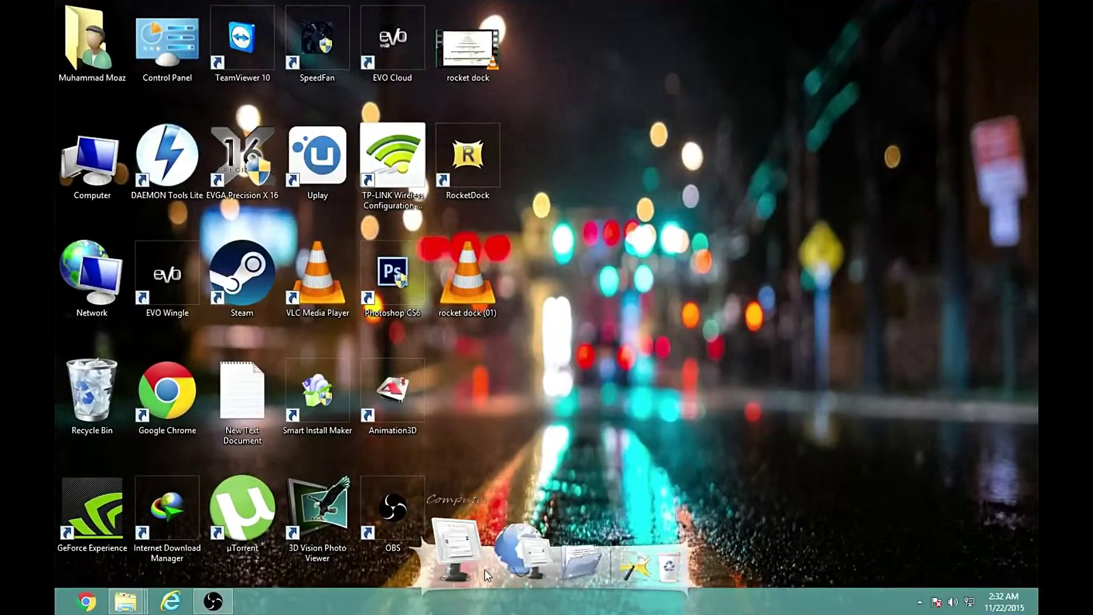
- Add the Animation3D shortcut, remove the Network, drive and folder icons, and put Computer at the left end
{"action": "left_click_drag", "start_coordinate": [398, 412], "coordinate": [563, 561]}
{"action": "left_click_drag", "start_coordinate": [495, 564], "coordinate": [545, 477]}
{"action": "left_click_drag", "start_coordinate": [449, 566], "coordinate": [519, 478]}
{"action": "left_click_drag", "start_coordinate": [496, 565], "coordinate": [533, 489]}
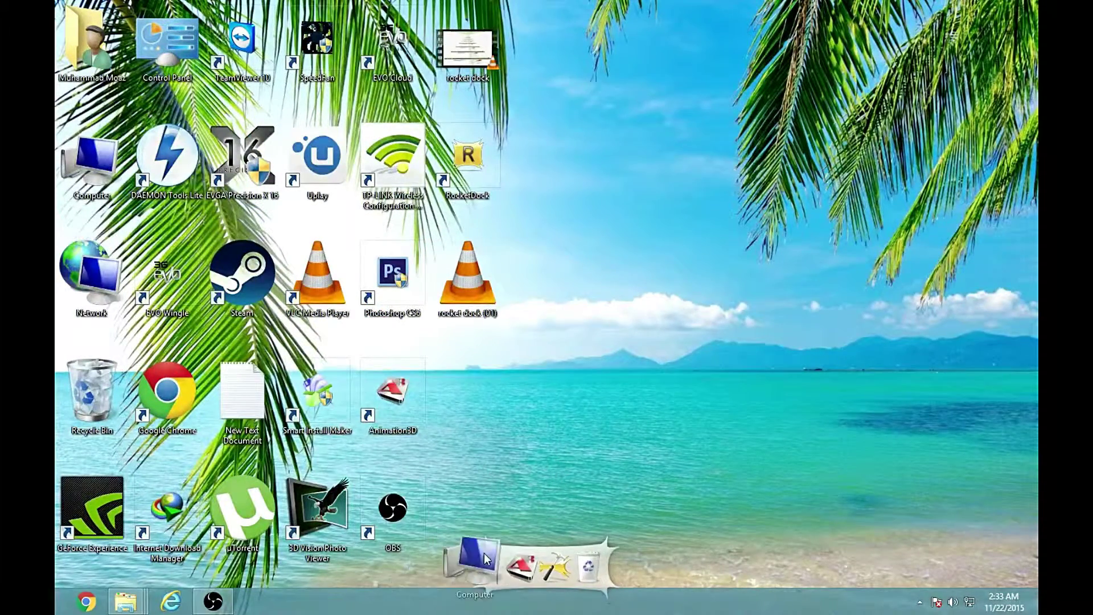
{"action": "left_click_drag", "start_coordinate": [487, 558], "coordinate": [512, 563]}
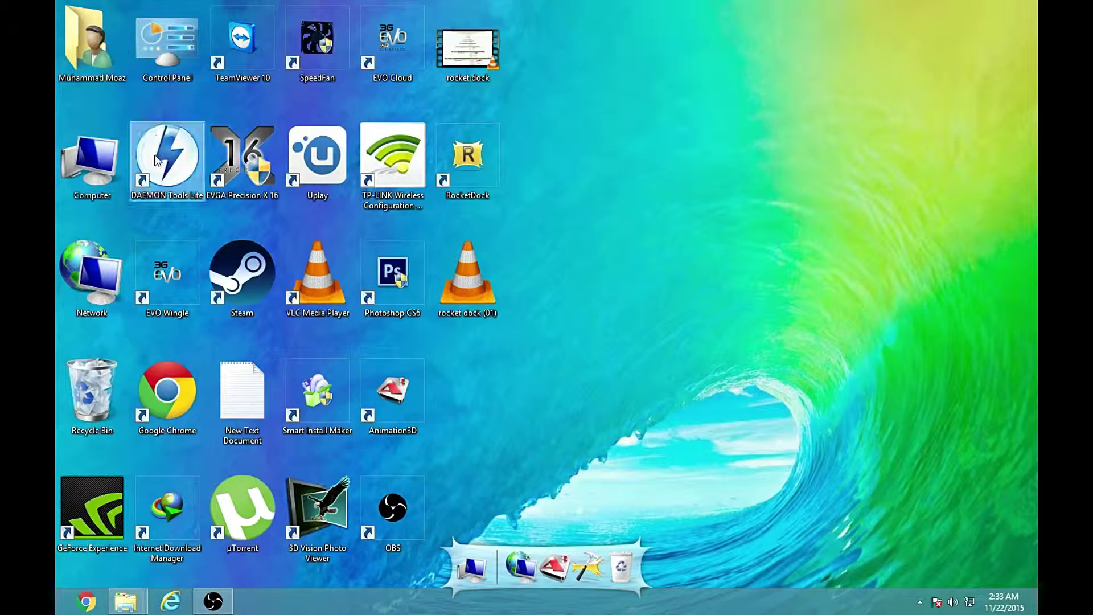
- Add the Photoshop CS6, OBS, GeForce Experience and Google Chrome desktop shortcuts to the dock
{"action": "left_click_drag", "start_coordinate": [502, 484], "coordinate": [501, 566]}
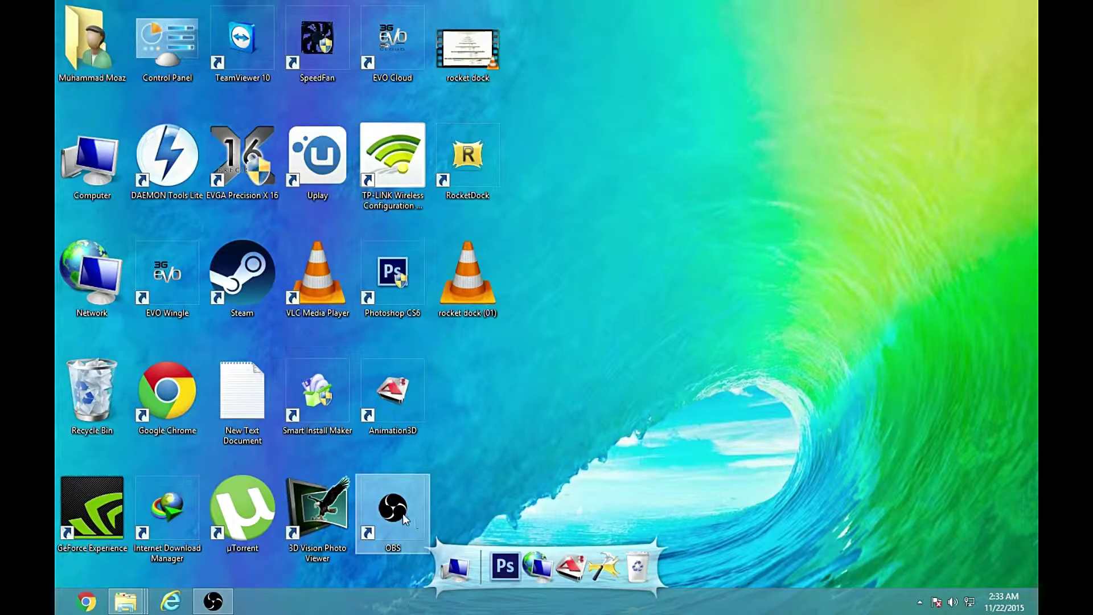
{"action": "left_click_drag", "start_coordinate": [404, 518], "coordinate": [478, 560]}
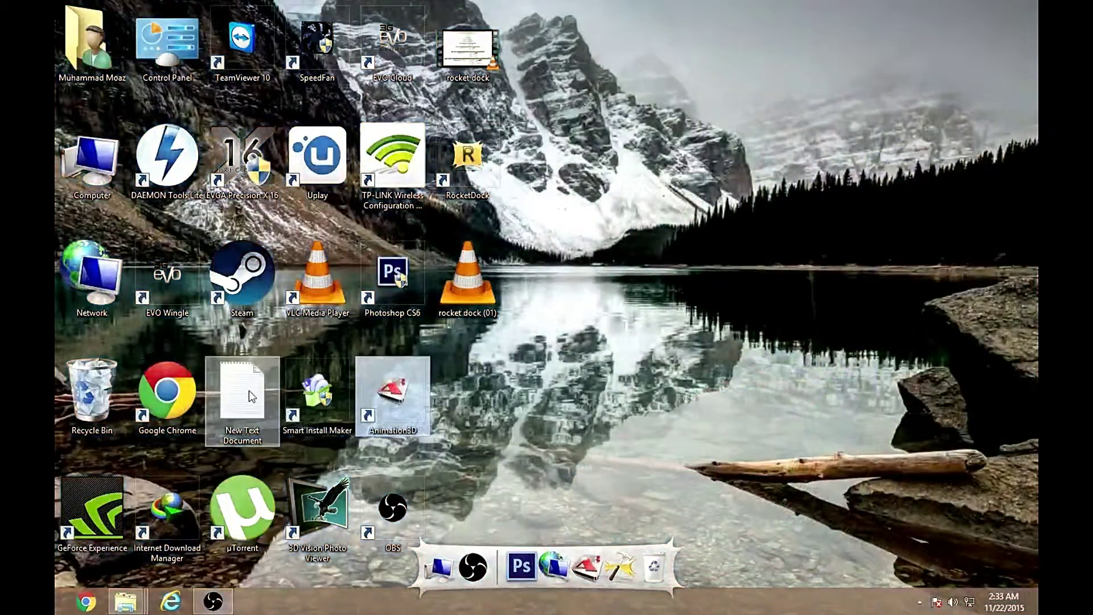
{"action": "left_click_drag", "start_coordinate": [100, 512], "coordinate": [608, 569]}
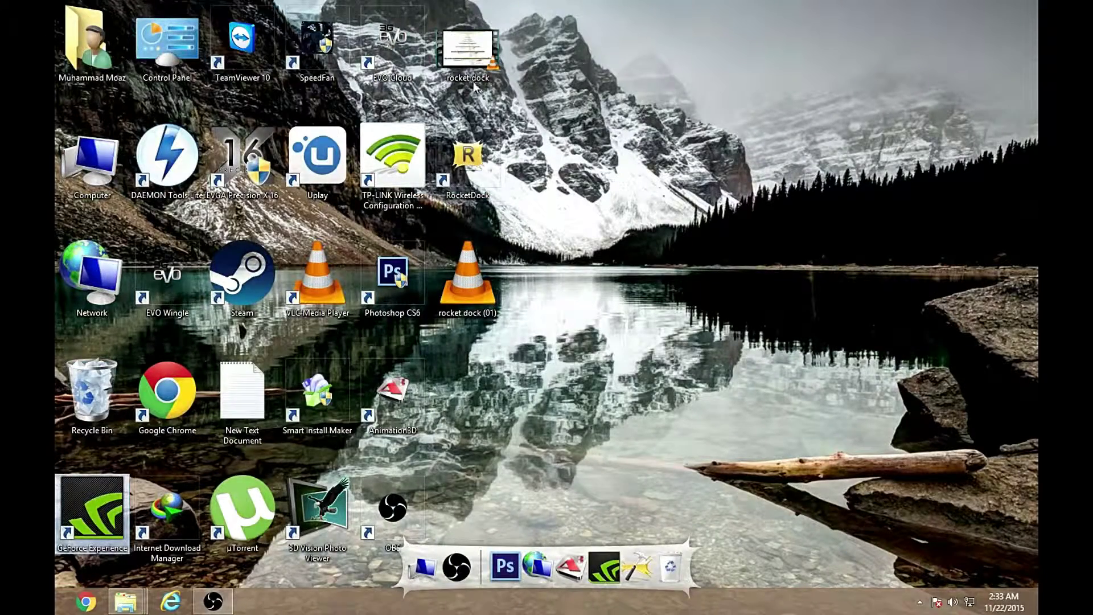
{"action": "left_click_drag", "start_coordinate": [167, 393], "coordinate": [488, 561]}
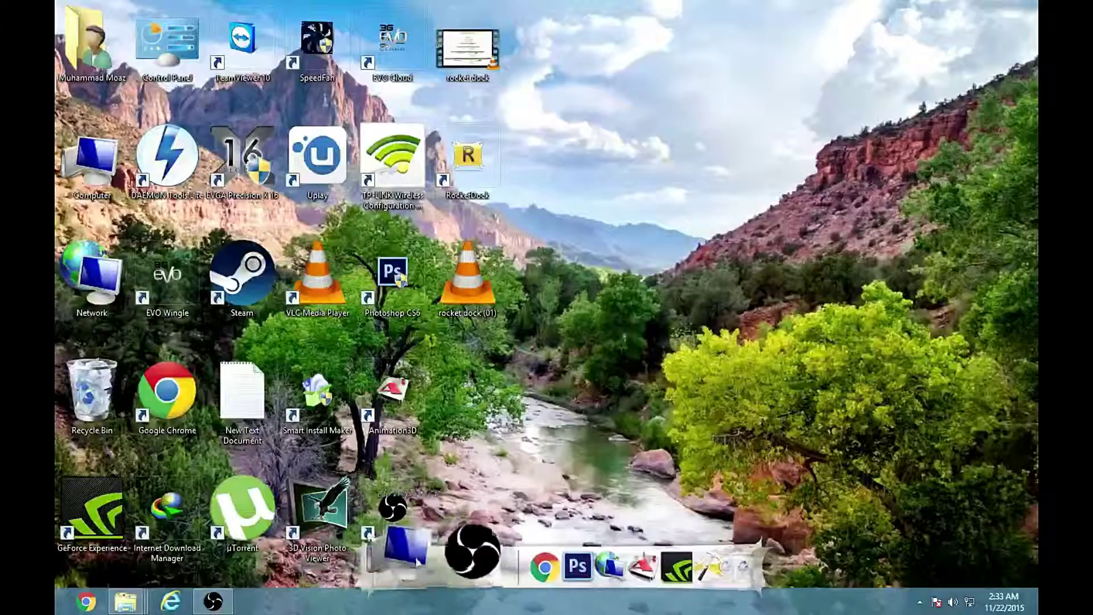
- Open Computer and the Recycle Bin from their dock icons, then start GeForce Experience from its icon
{"action": "left_click", "coordinate": [406, 566]}
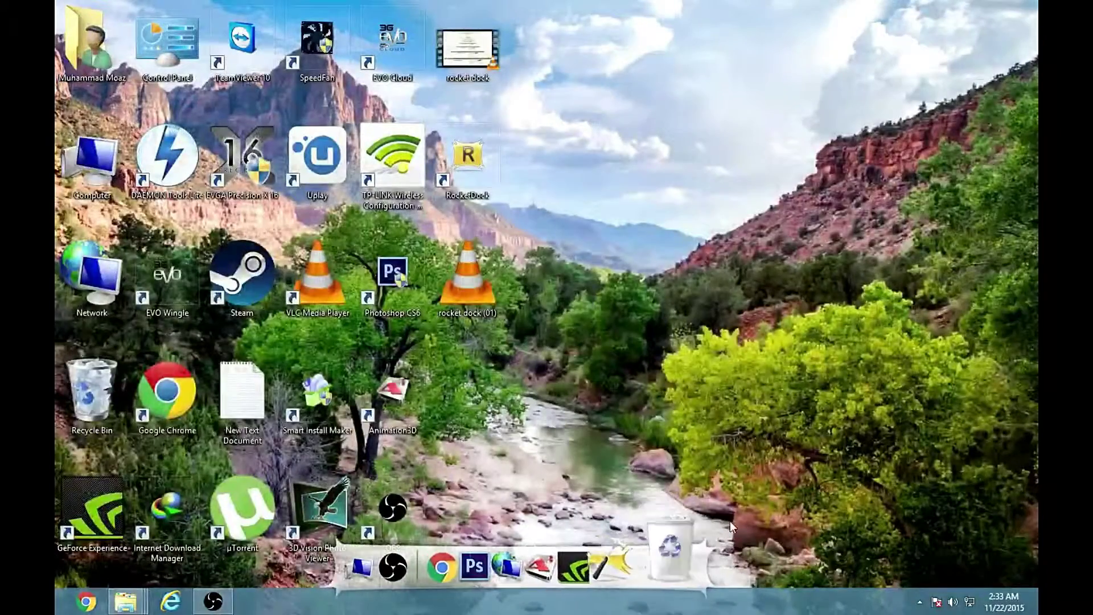
{"action": "left_click", "coordinate": [665, 546]}
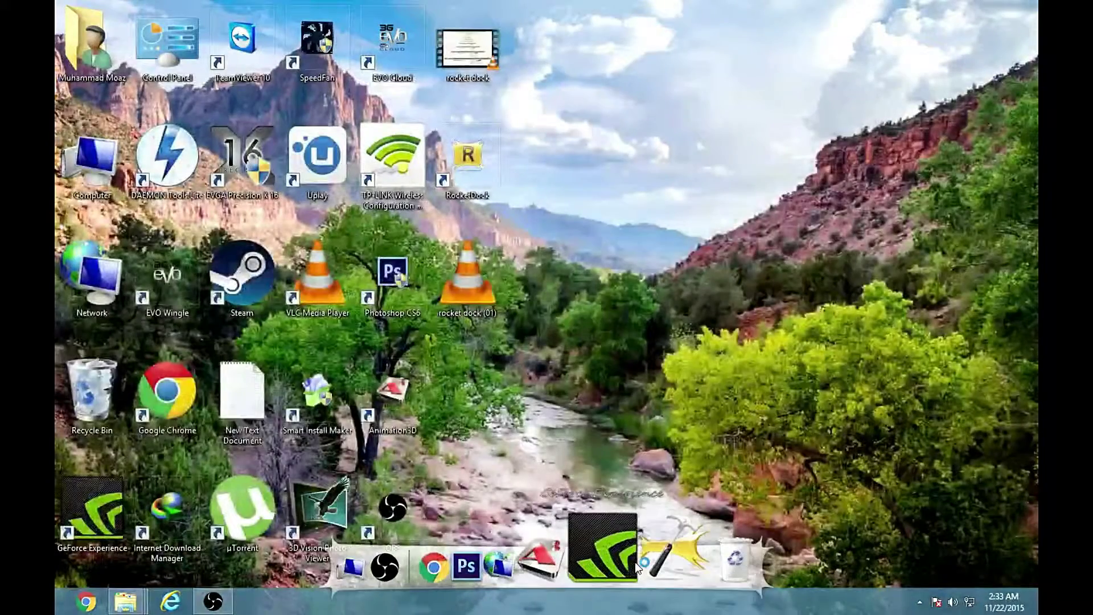
{"action": "left_click", "coordinate": [634, 562]}
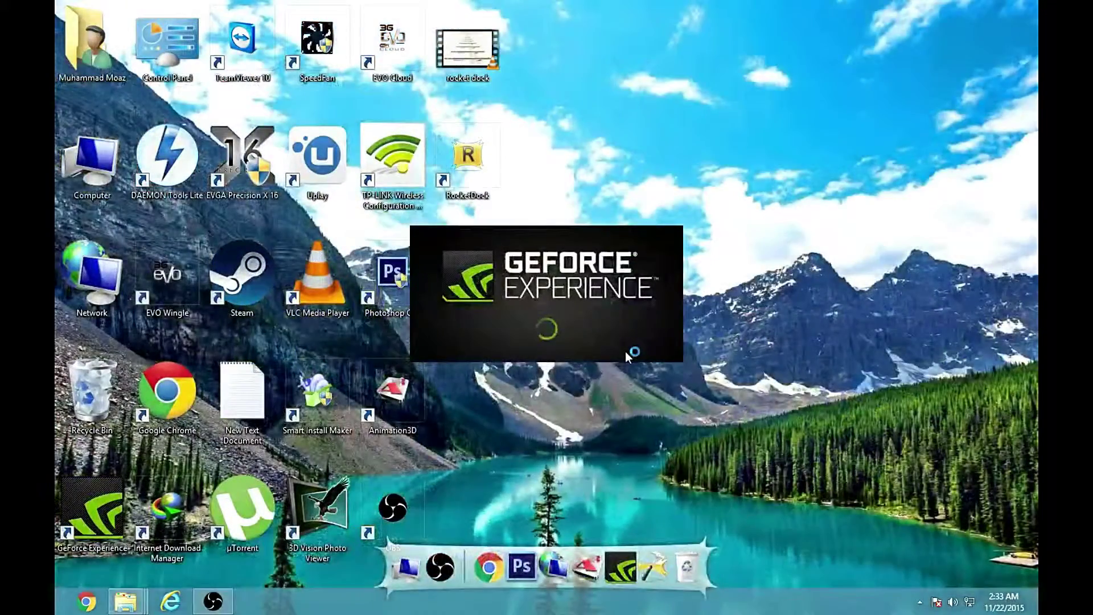